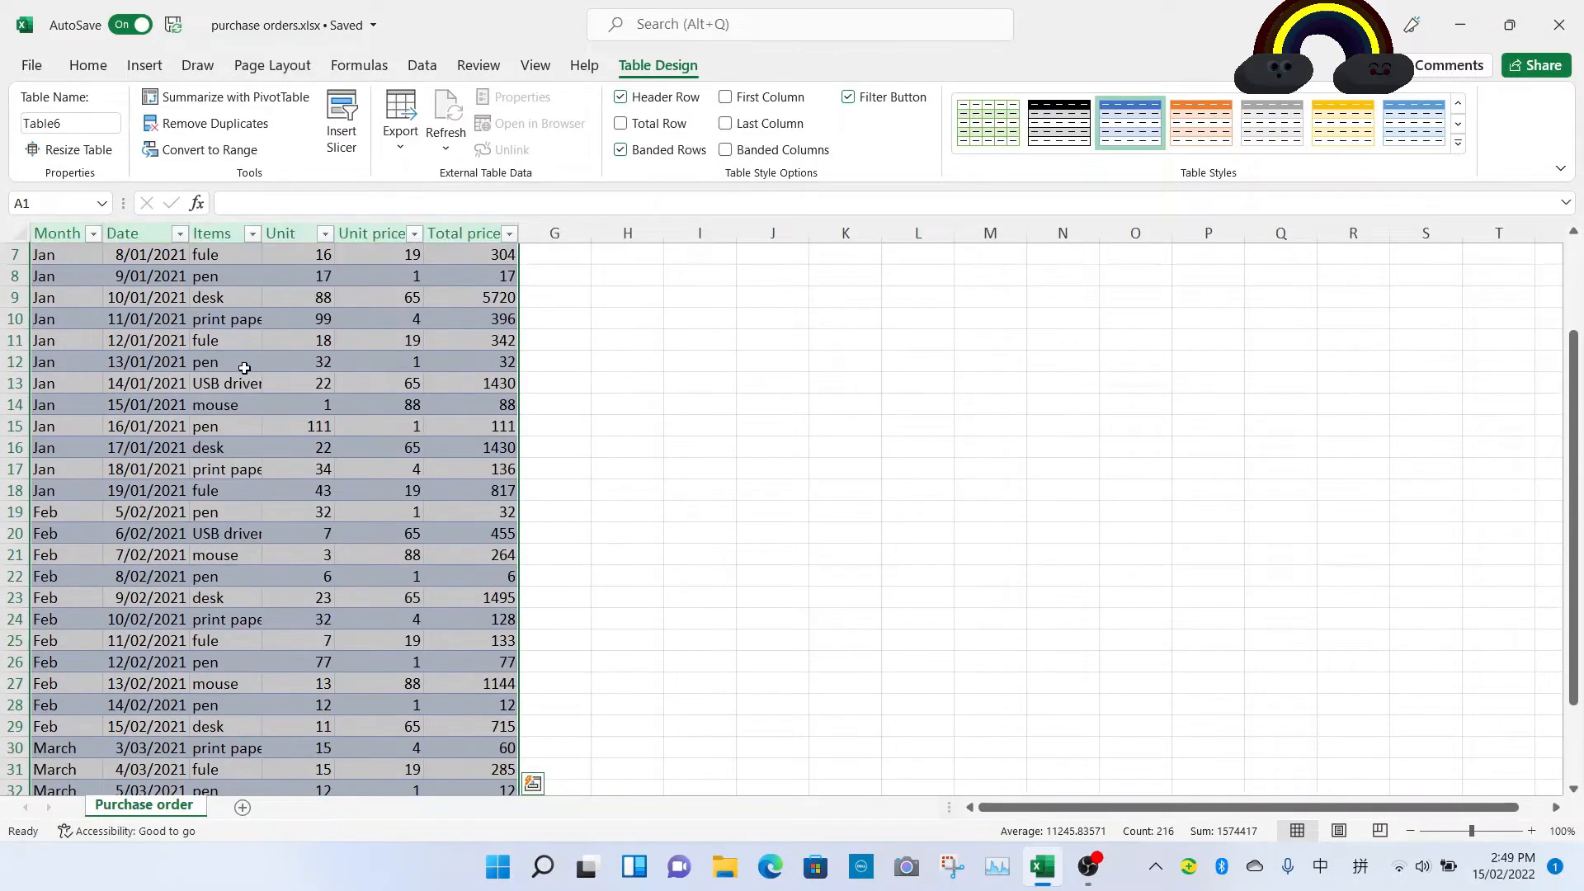
# Step: Insert a PivotTable from Table6 on the existing worksheet, placed at cell H4
pyautogui.scroll(5, 235, 368)
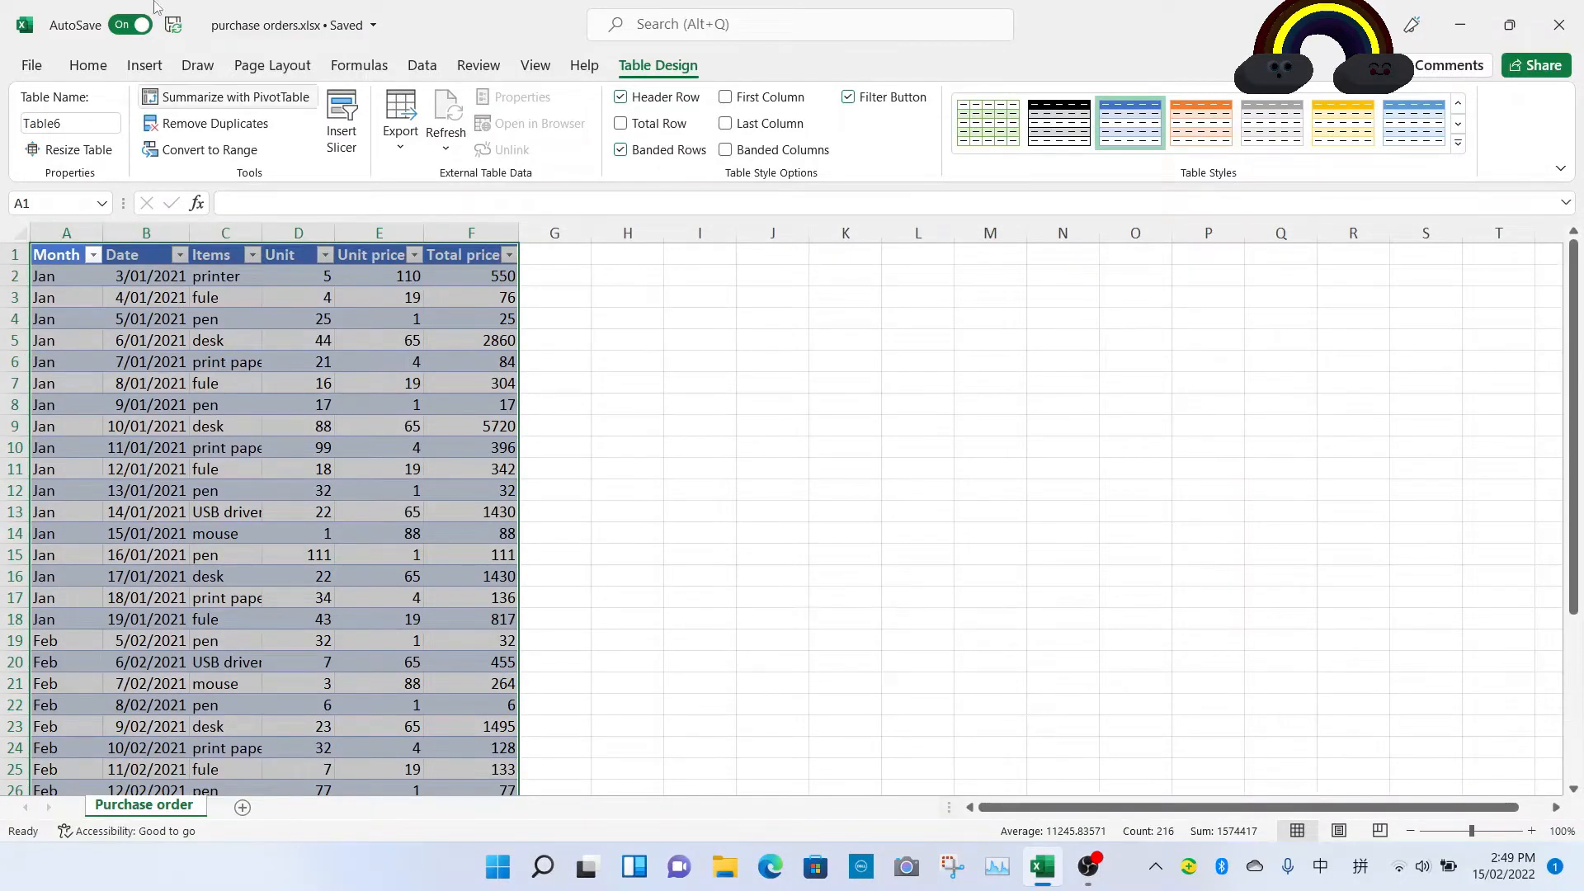
pyautogui.click(144, 66)
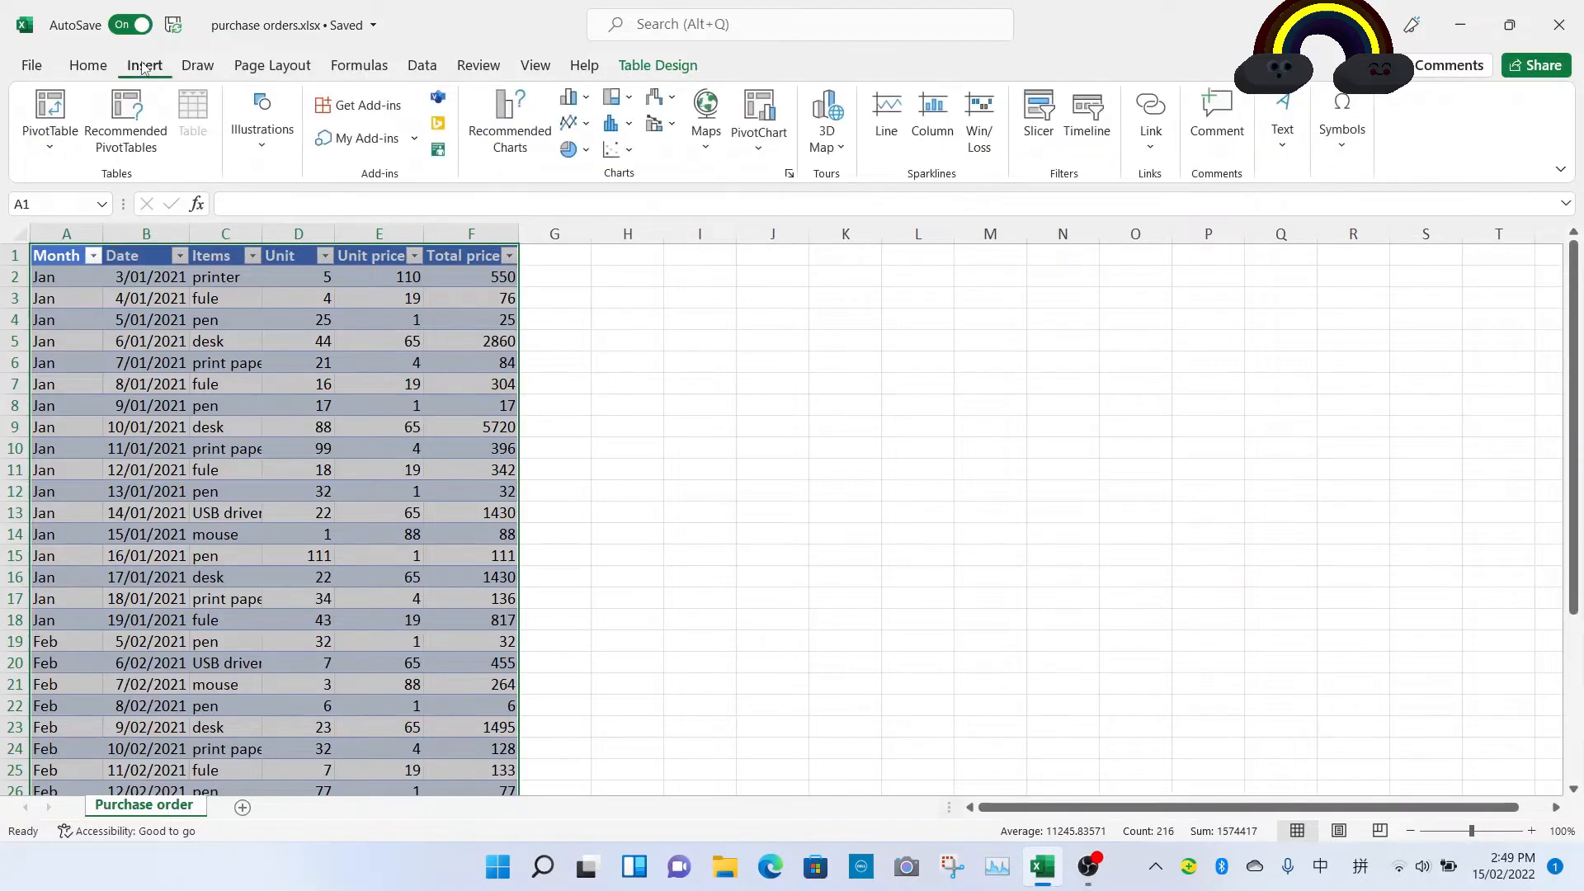
pyautogui.click(57, 147)
pyautogui.click(56, 182)
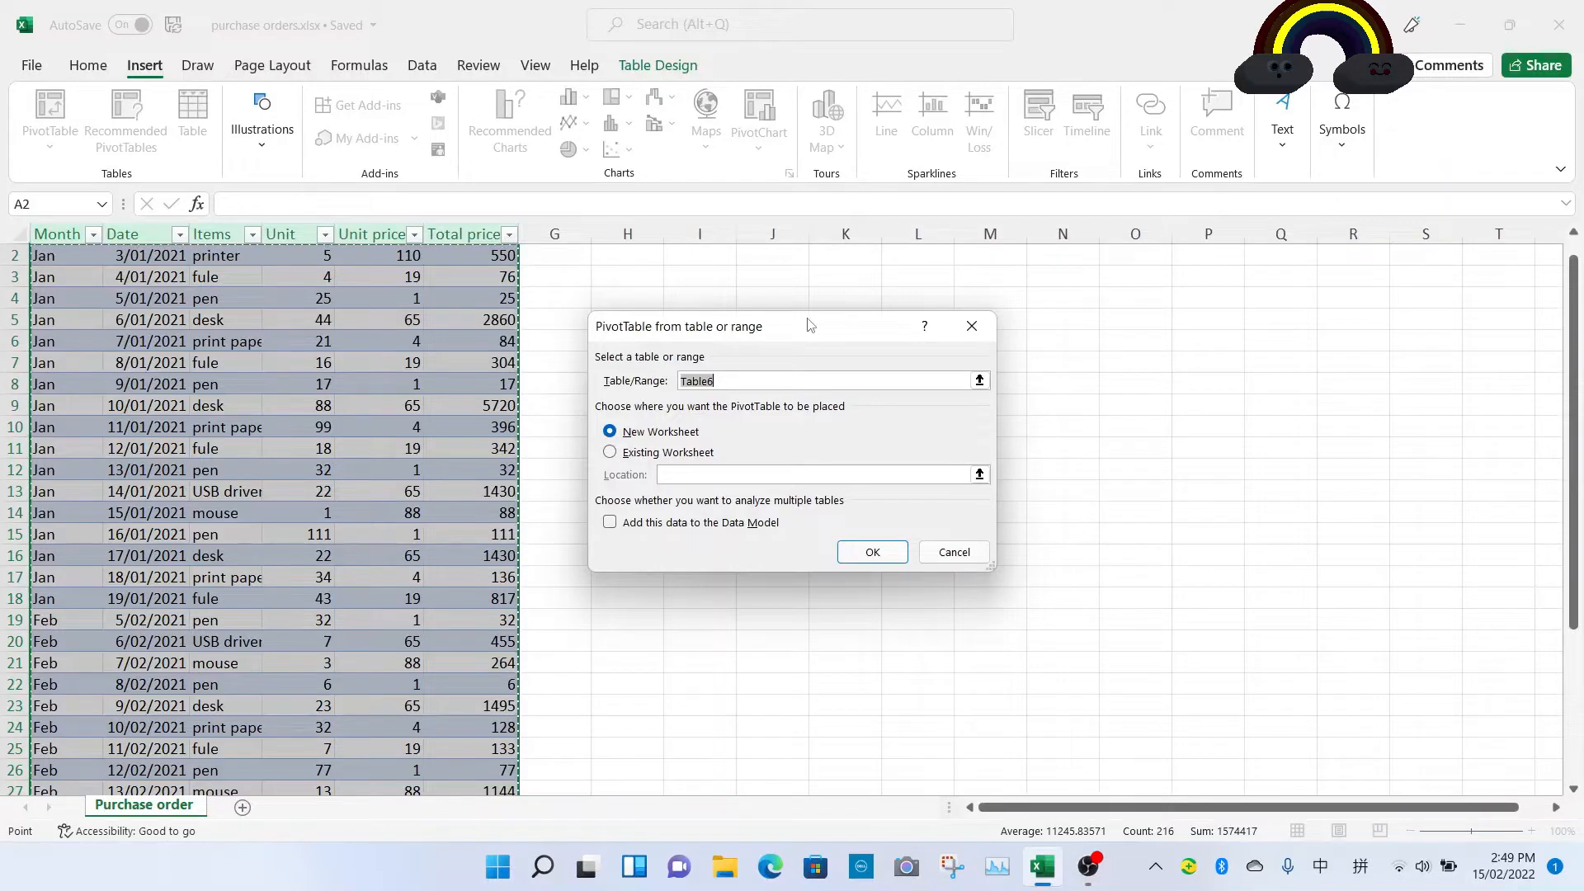
pyautogui.click(610, 454)
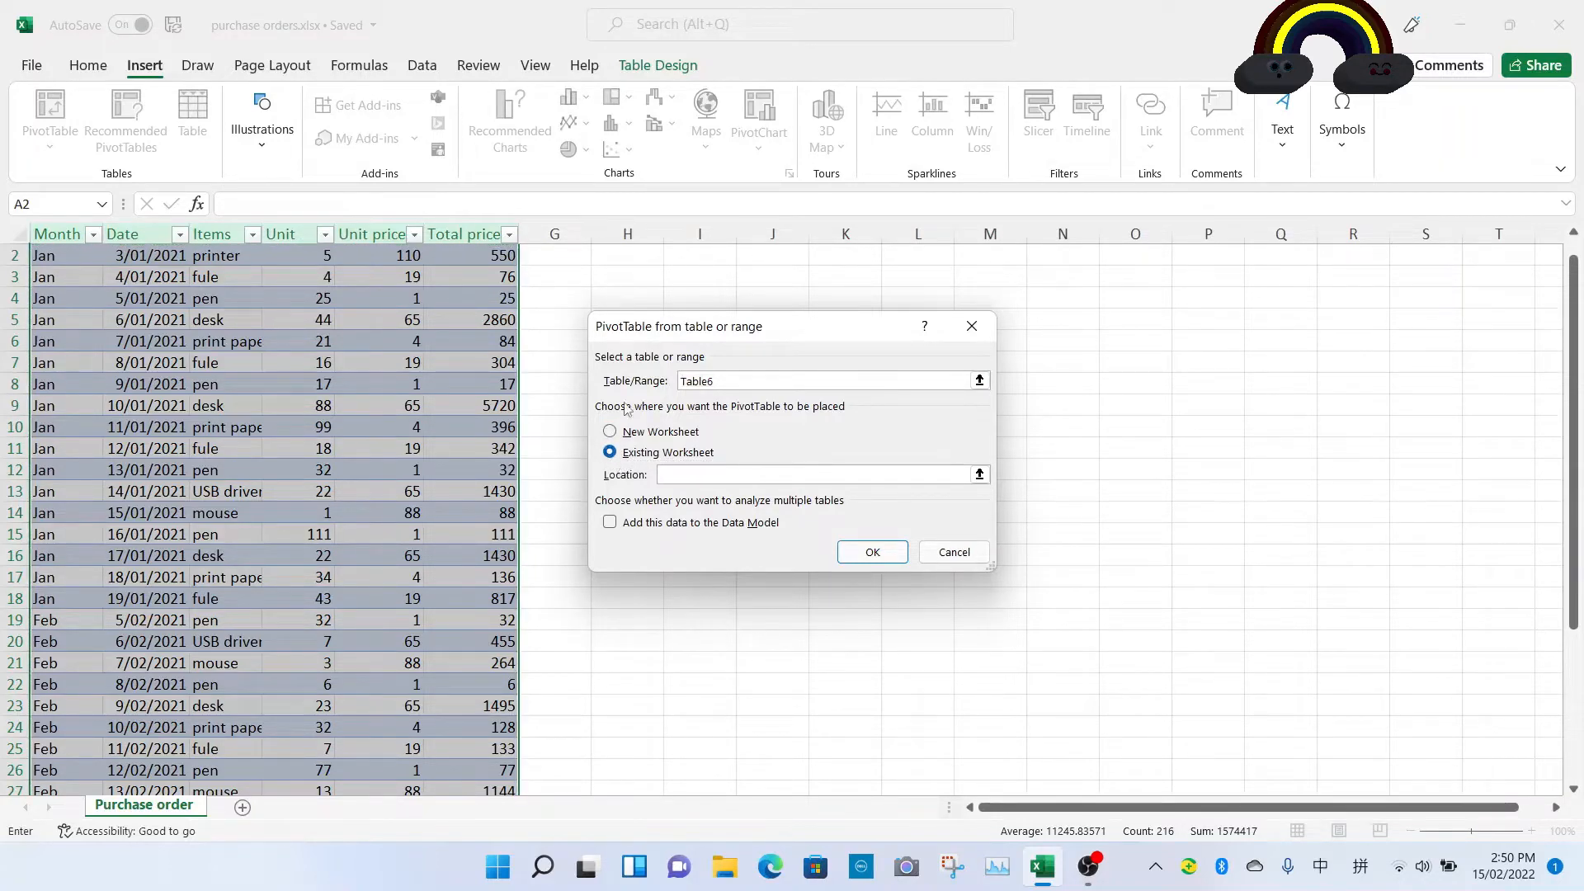
pyautogui.click(631, 296)
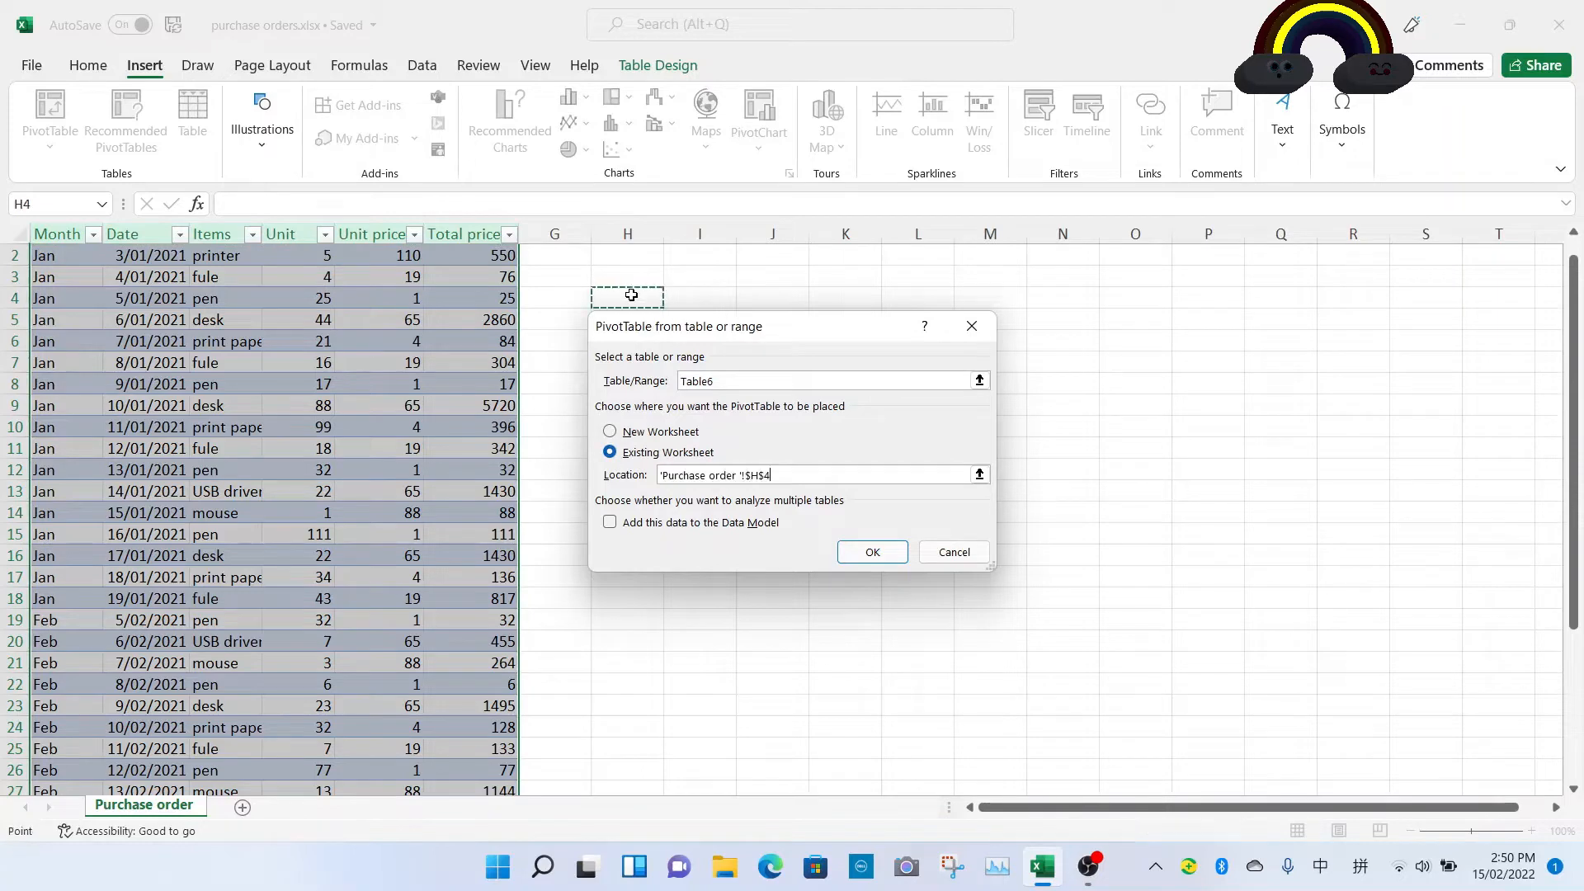
pyautogui.click(875, 550)
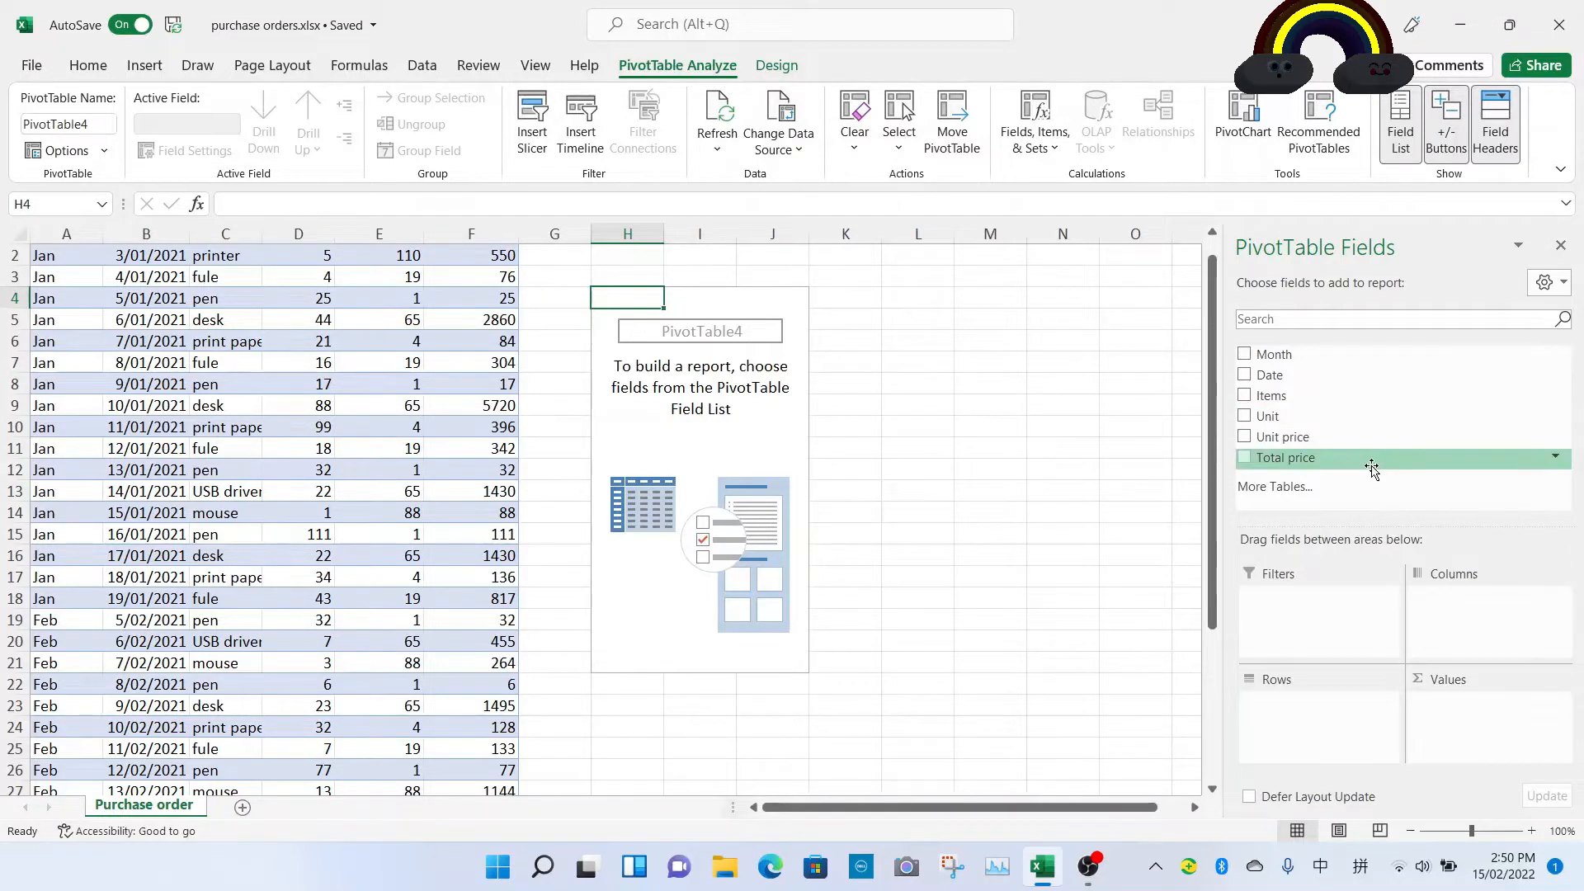
# Step: Add Total price to the values and format its sum as Accounting with 0 decimal places and the $ symbol
pyautogui.moveTo(1371, 468); pyautogui.dragTo(1508, 725)
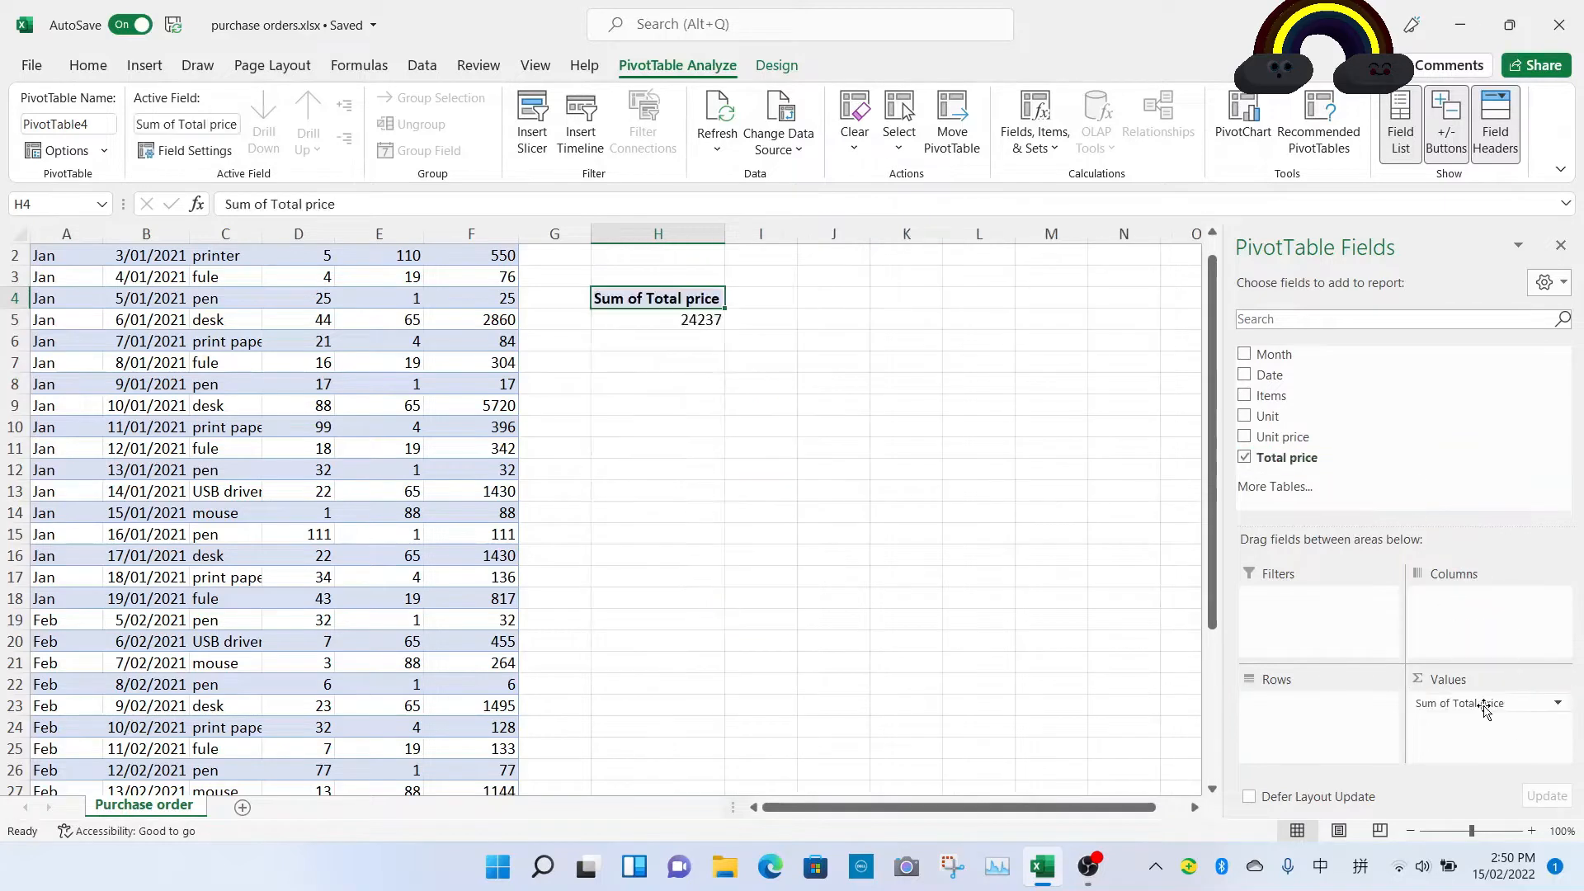
pyautogui.click(1558, 704)
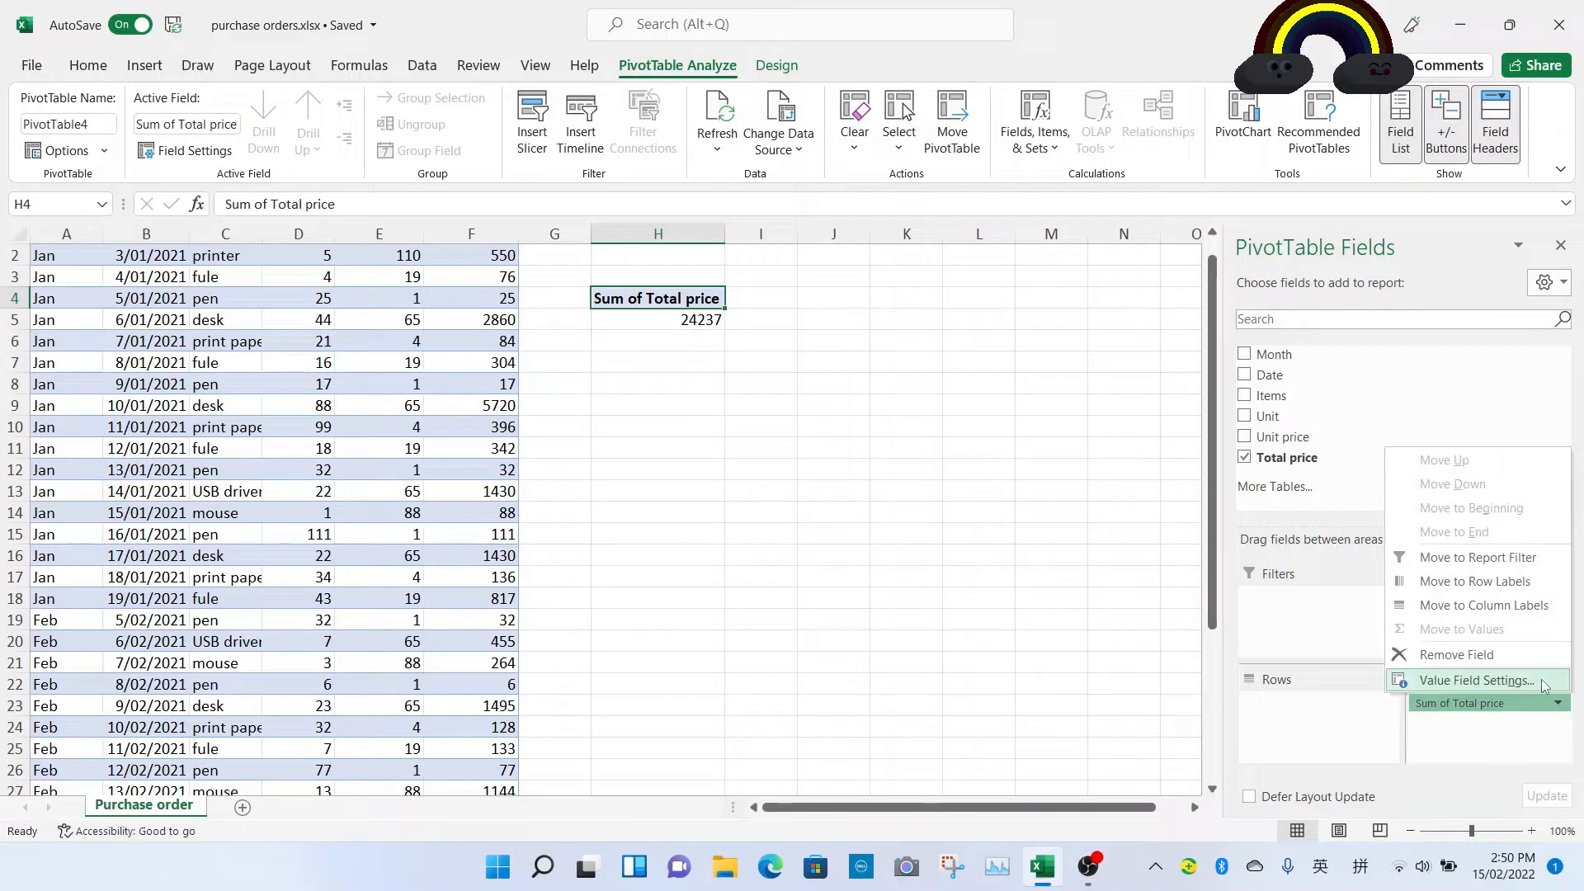
pyautogui.click(1476, 681)
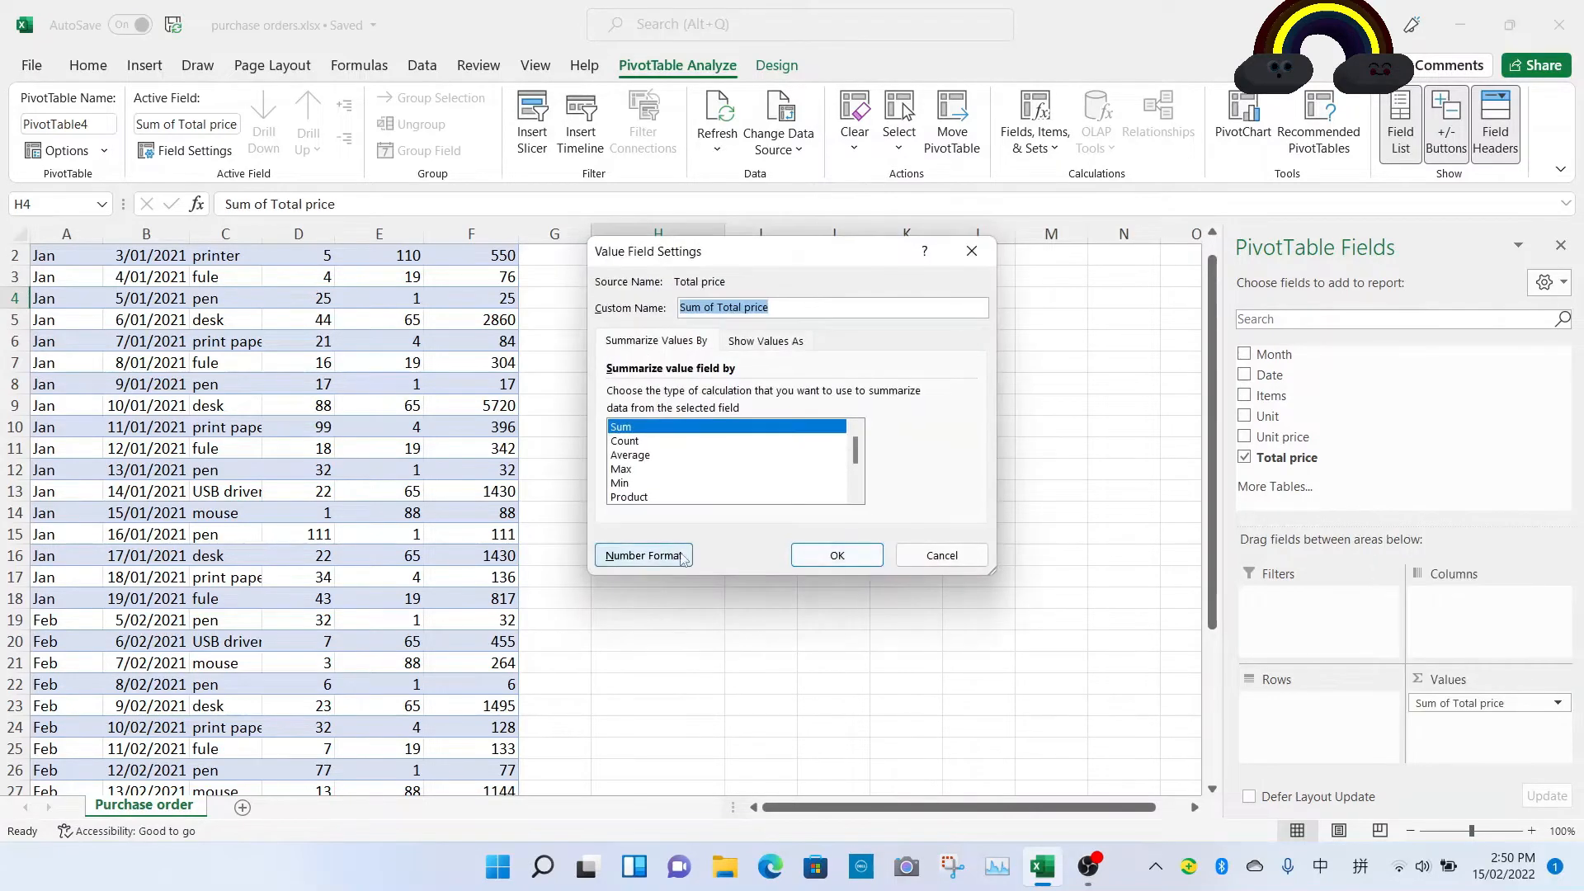
pyautogui.click(624, 554)
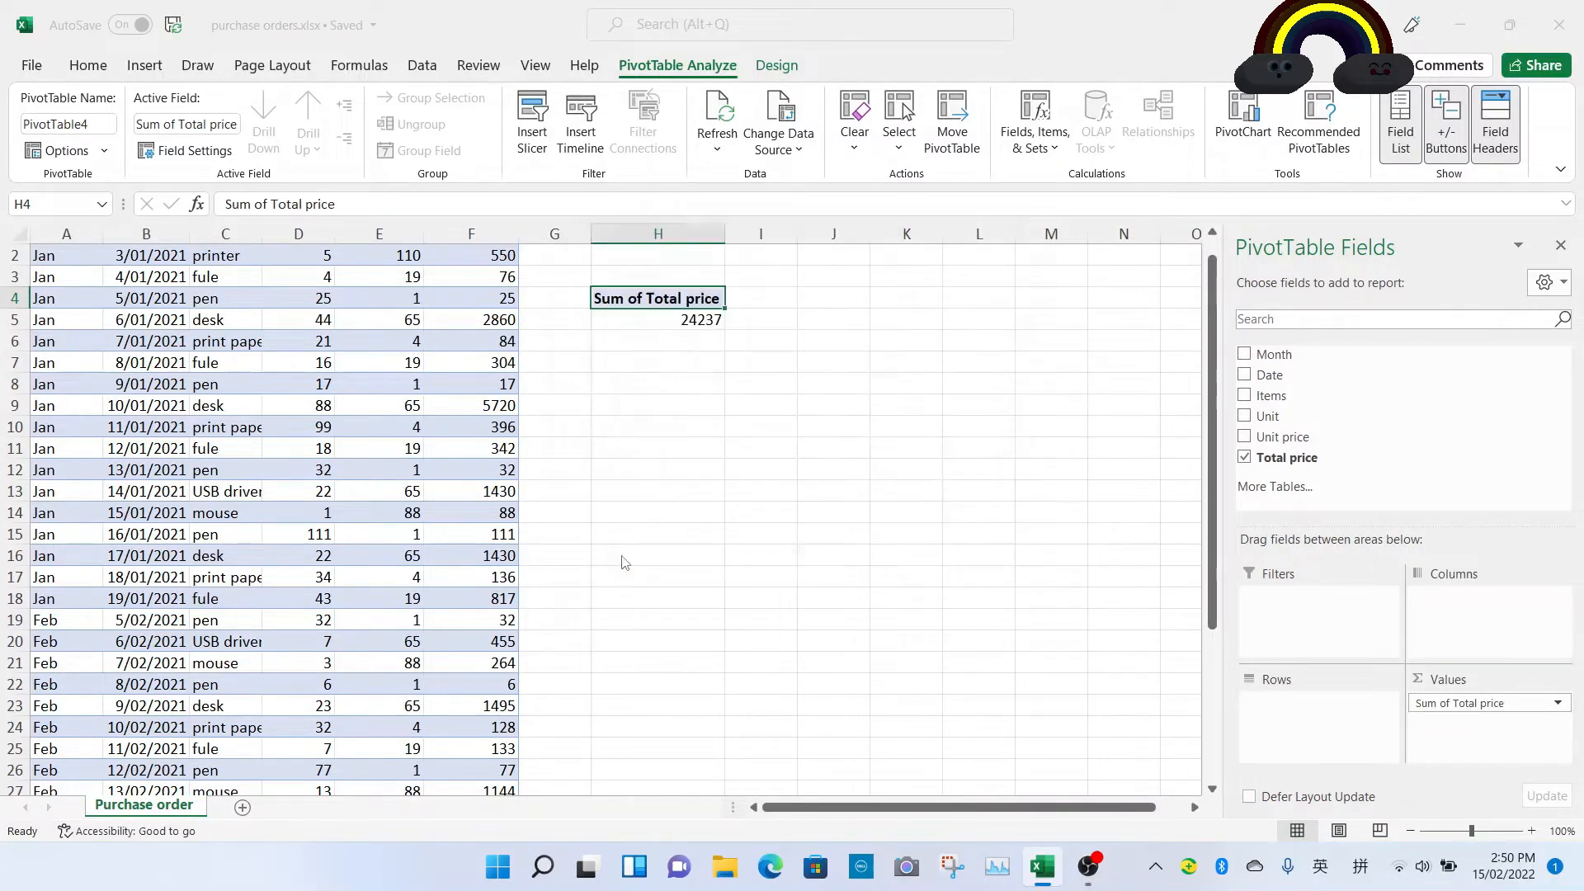
pyautogui.click(601, 286)
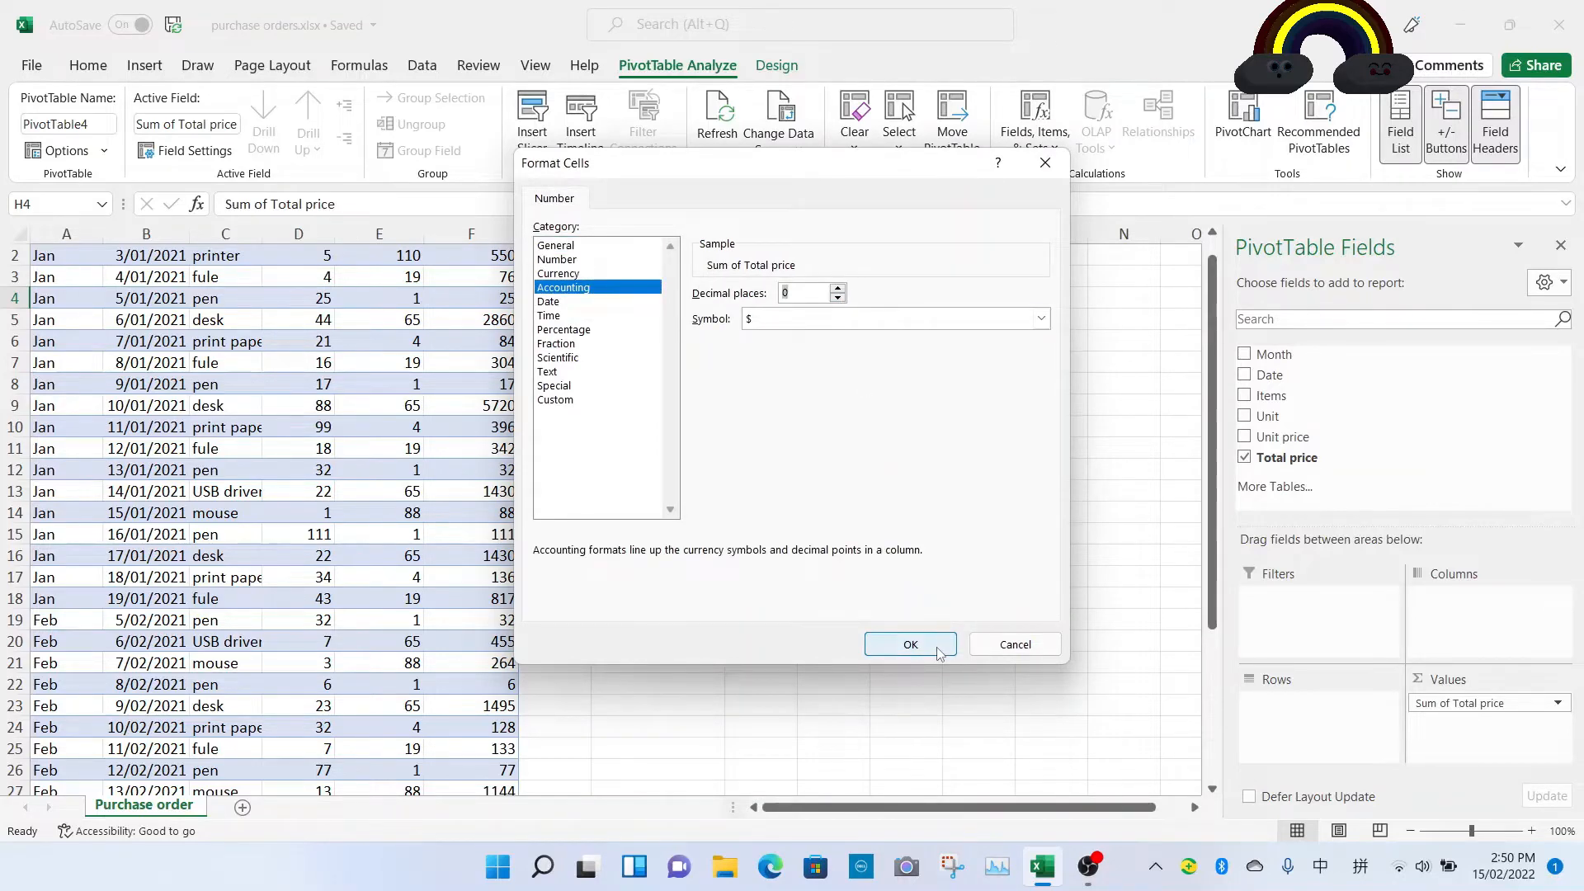
pyautogui.click(911, 645)
pyautogui.click(862, 561)
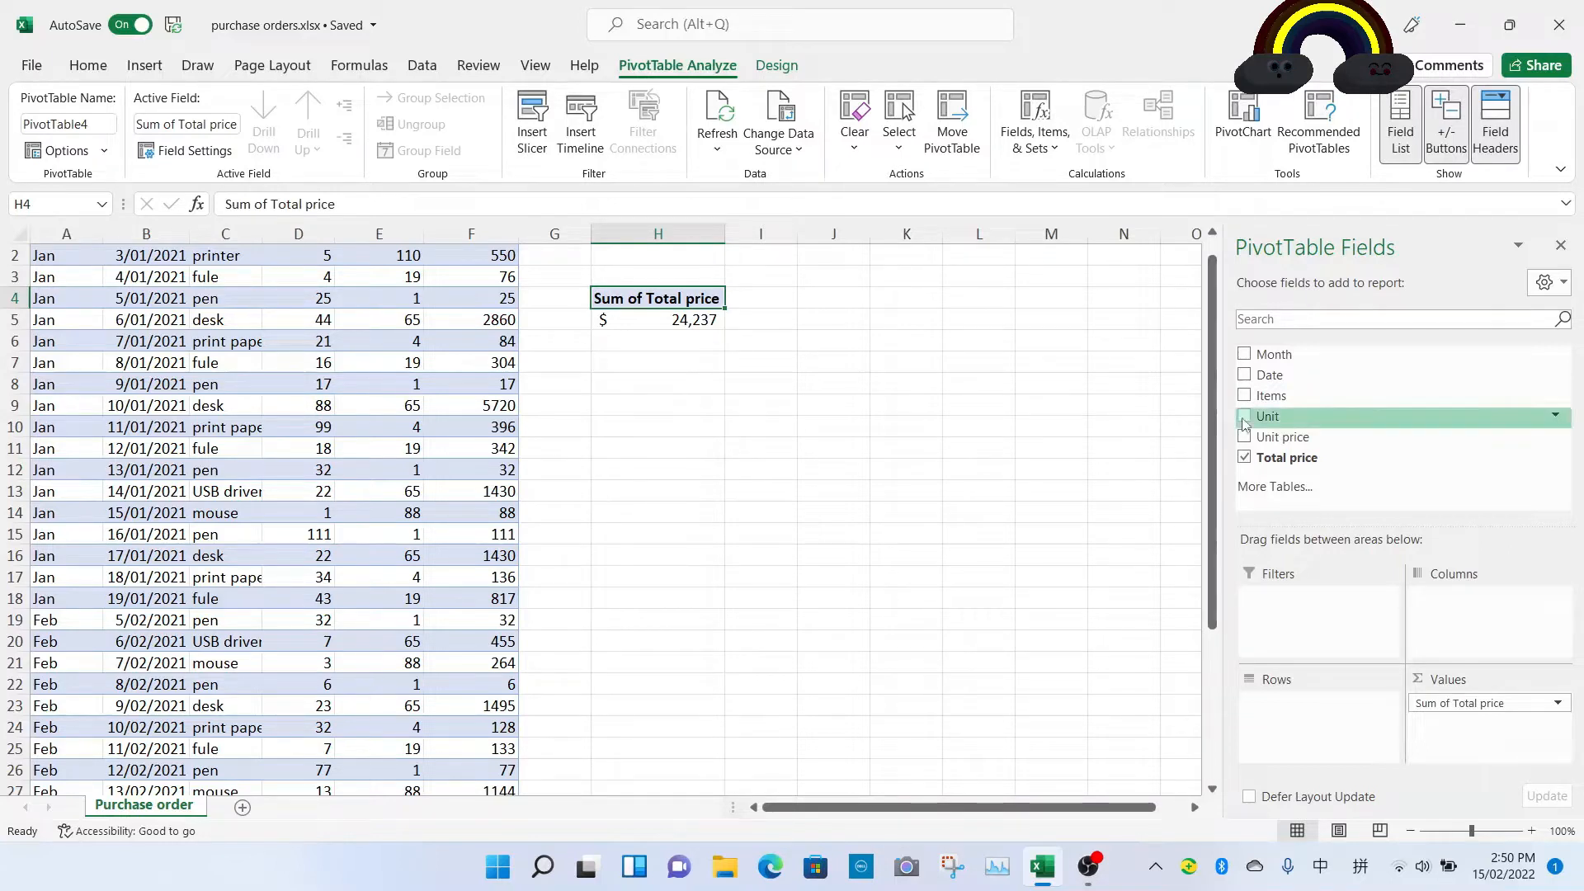
# Step: Lay out Items as row labels and Month as column labels, sorting the month labels A to Z
pyautogui.moveTo(1270, 396); pyautogui.dragTo(1291, 707)
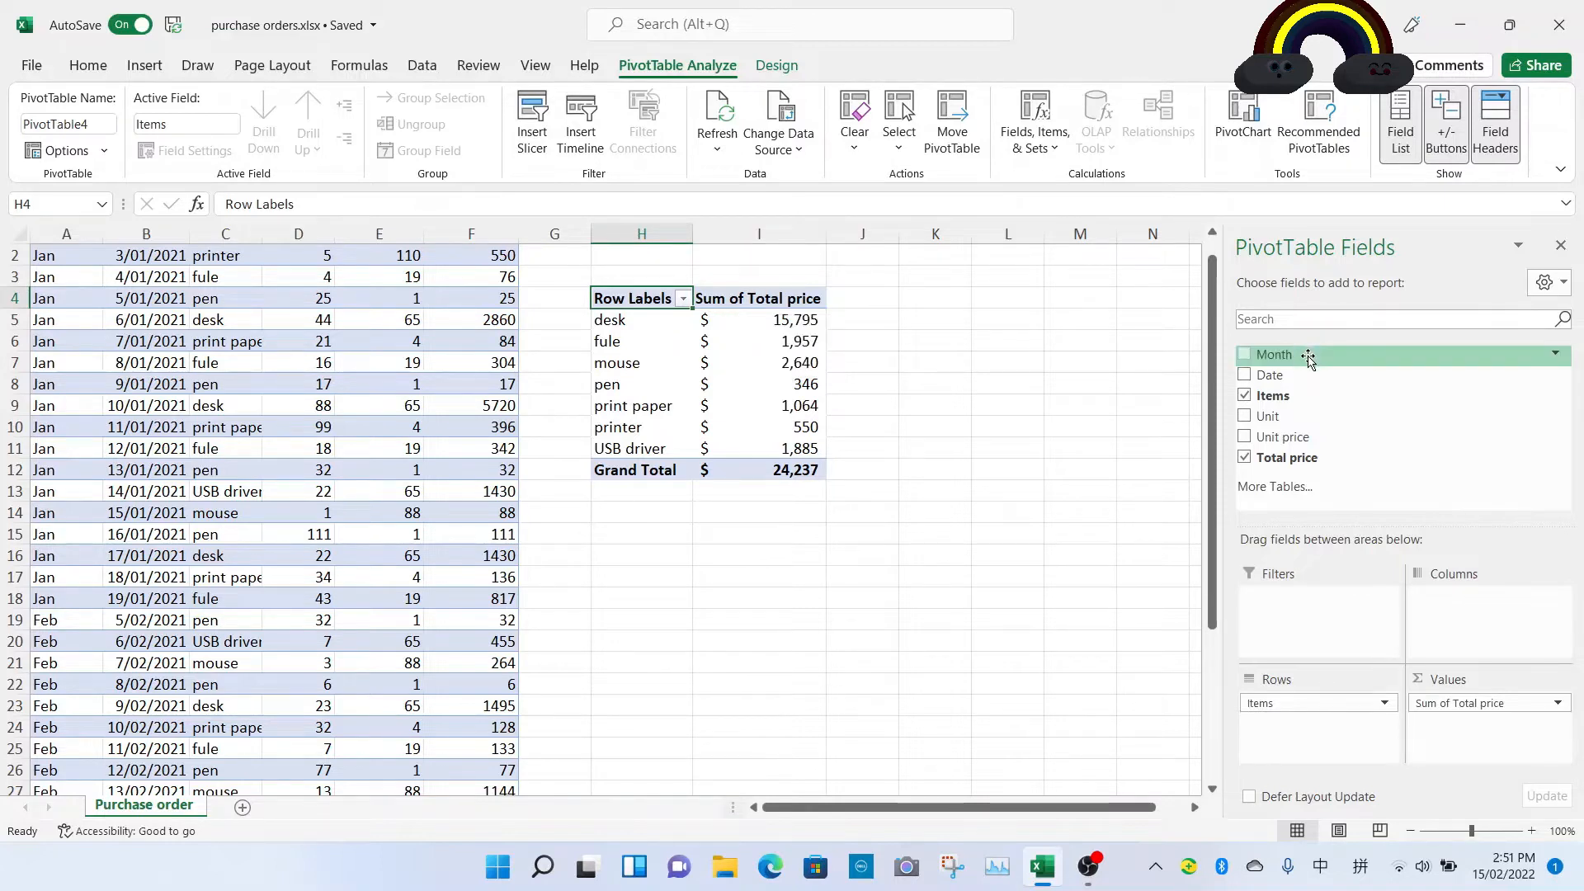
pyautogui.moveTo(1309, 360); pyautogui.dragTo(1456, 607)
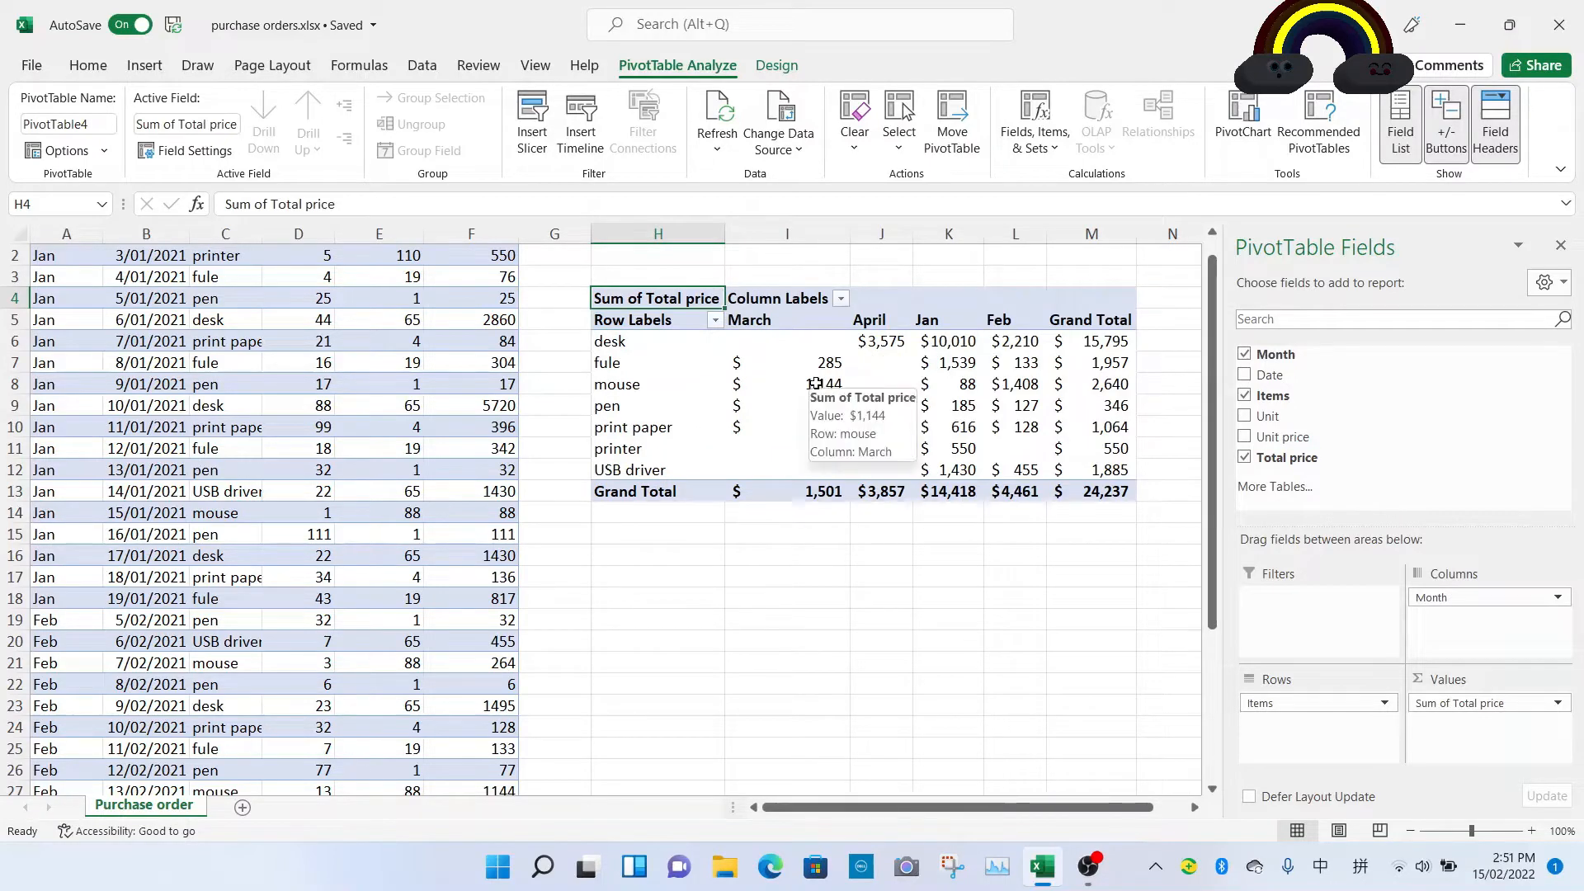
pyautogui.click(841, 299)
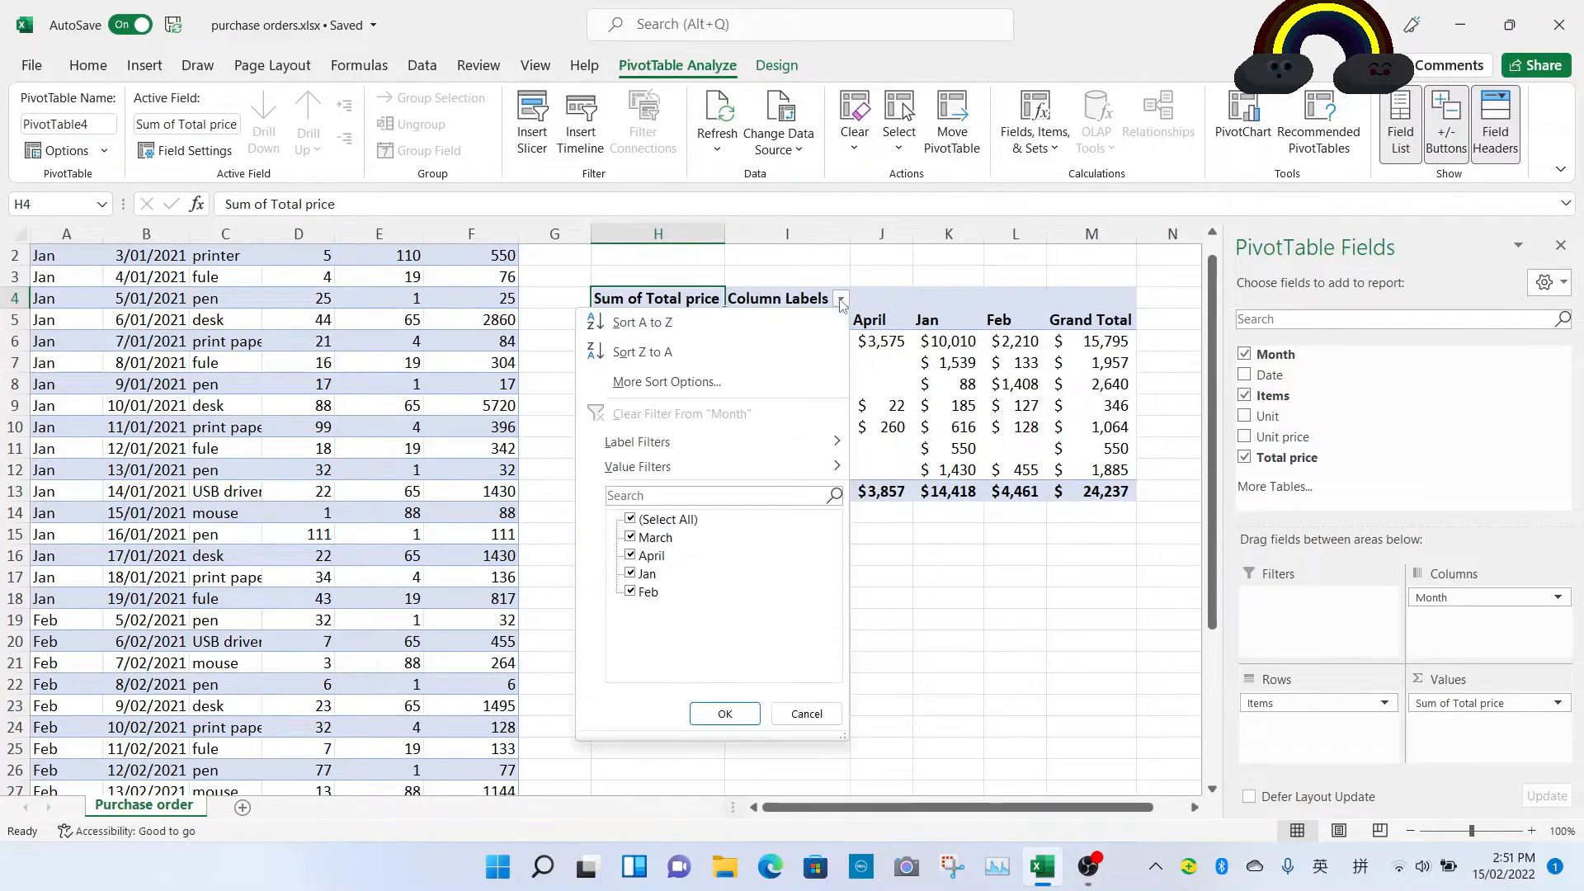
pyautogui.click(771, 334)
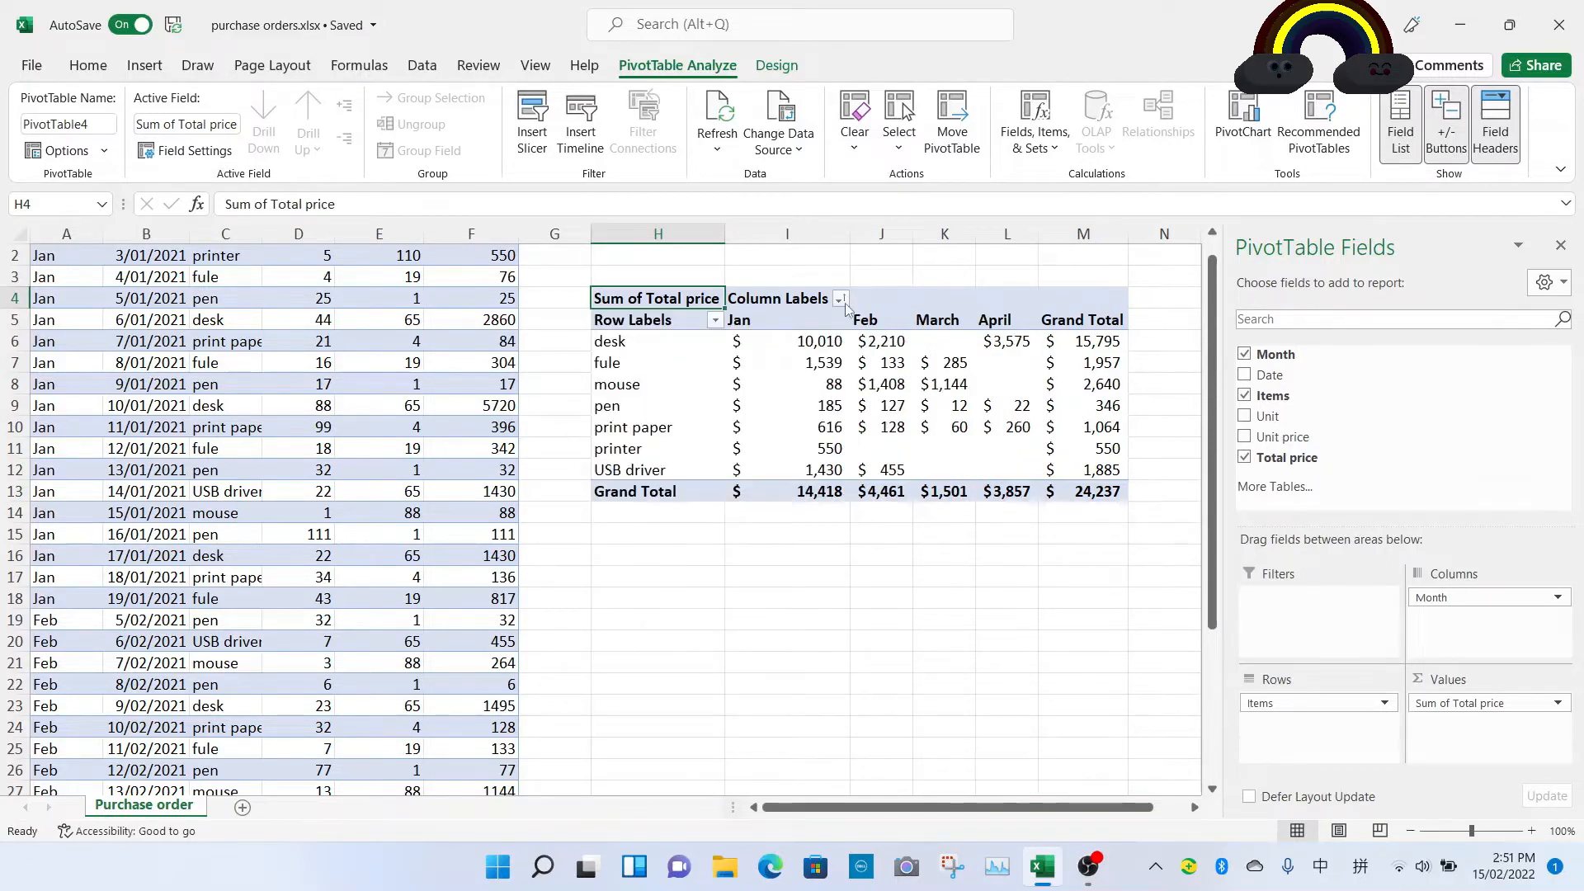
# Step: Move Month into the report filter and filter the PivotTable to March only
pyautogui.moveTo(854, 360)
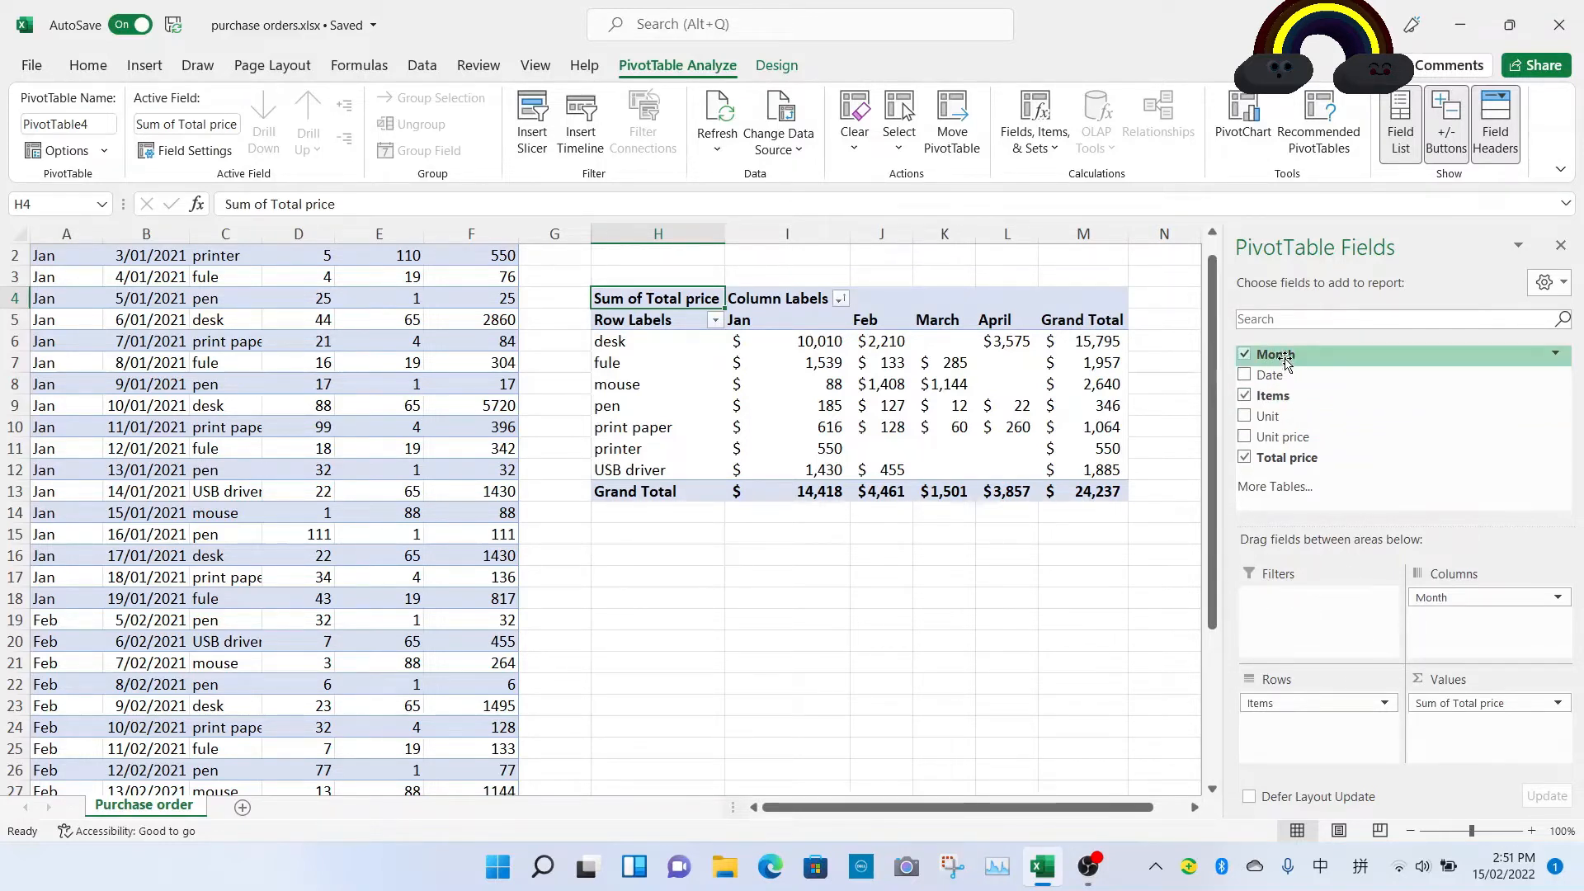
pyautogui.moveTo(1284, 361); pyautogui.dragTo(1280, 621)
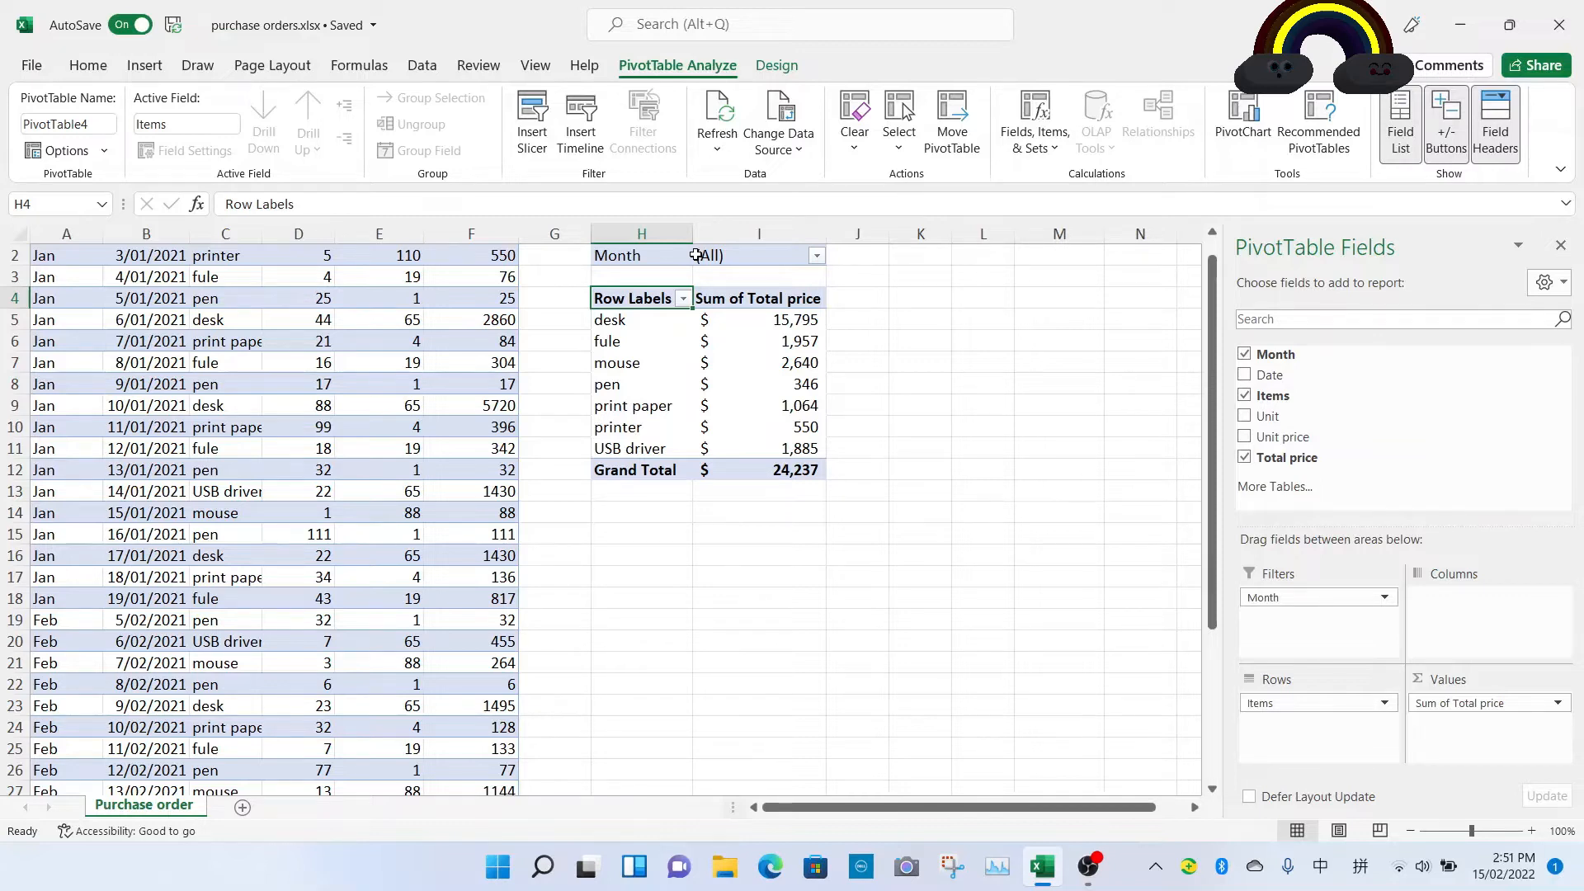
pyautogui.click(815, 255)
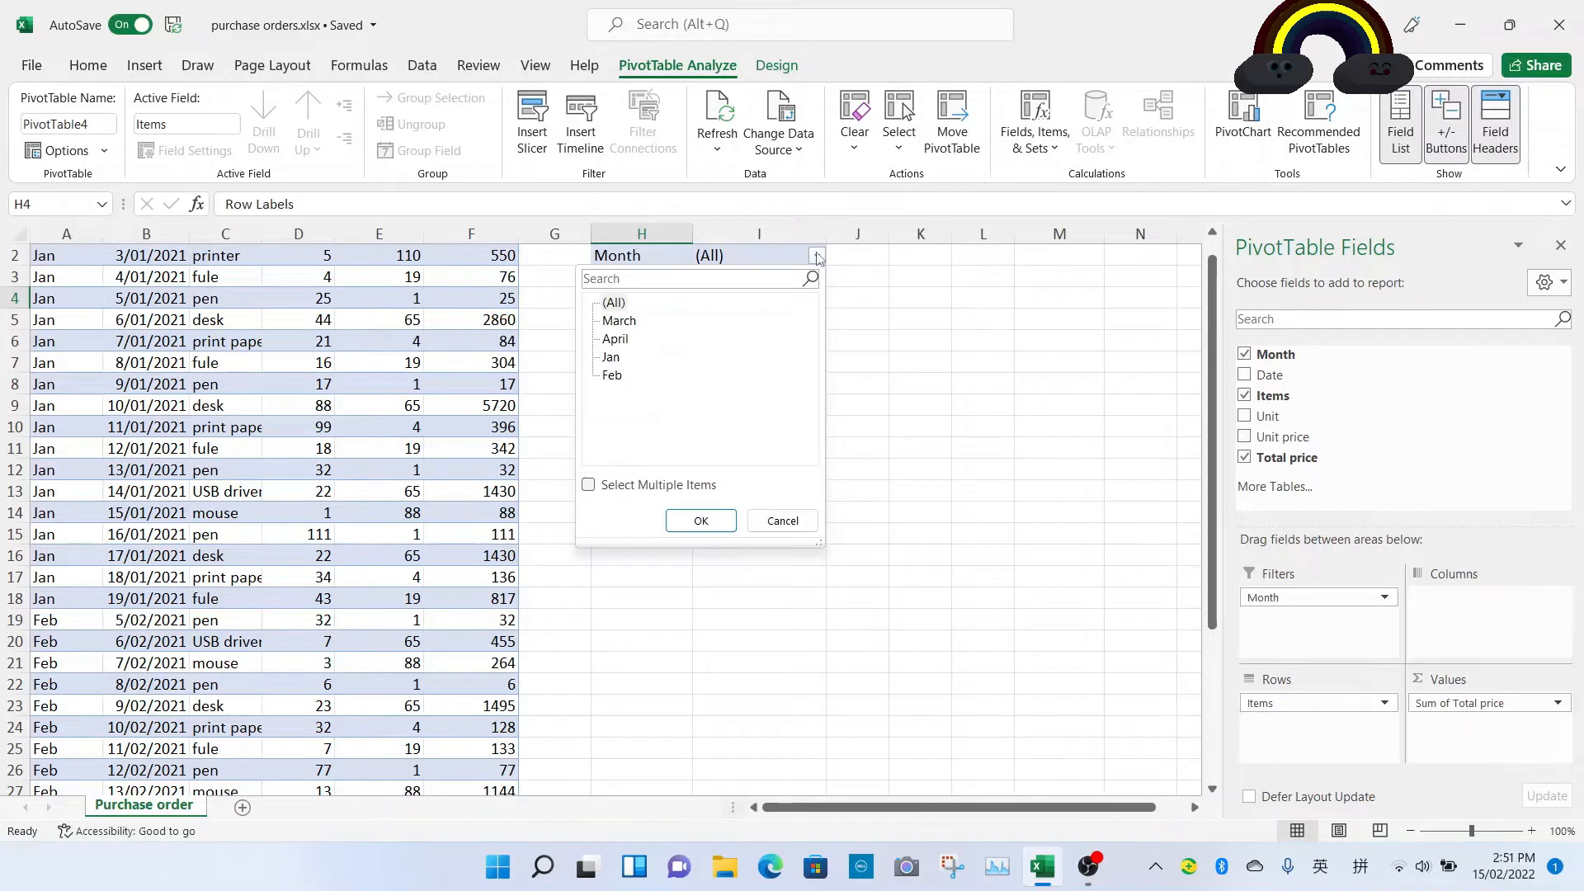
pyautogui.click(621, 321)
pyautogui.click(701, 521)
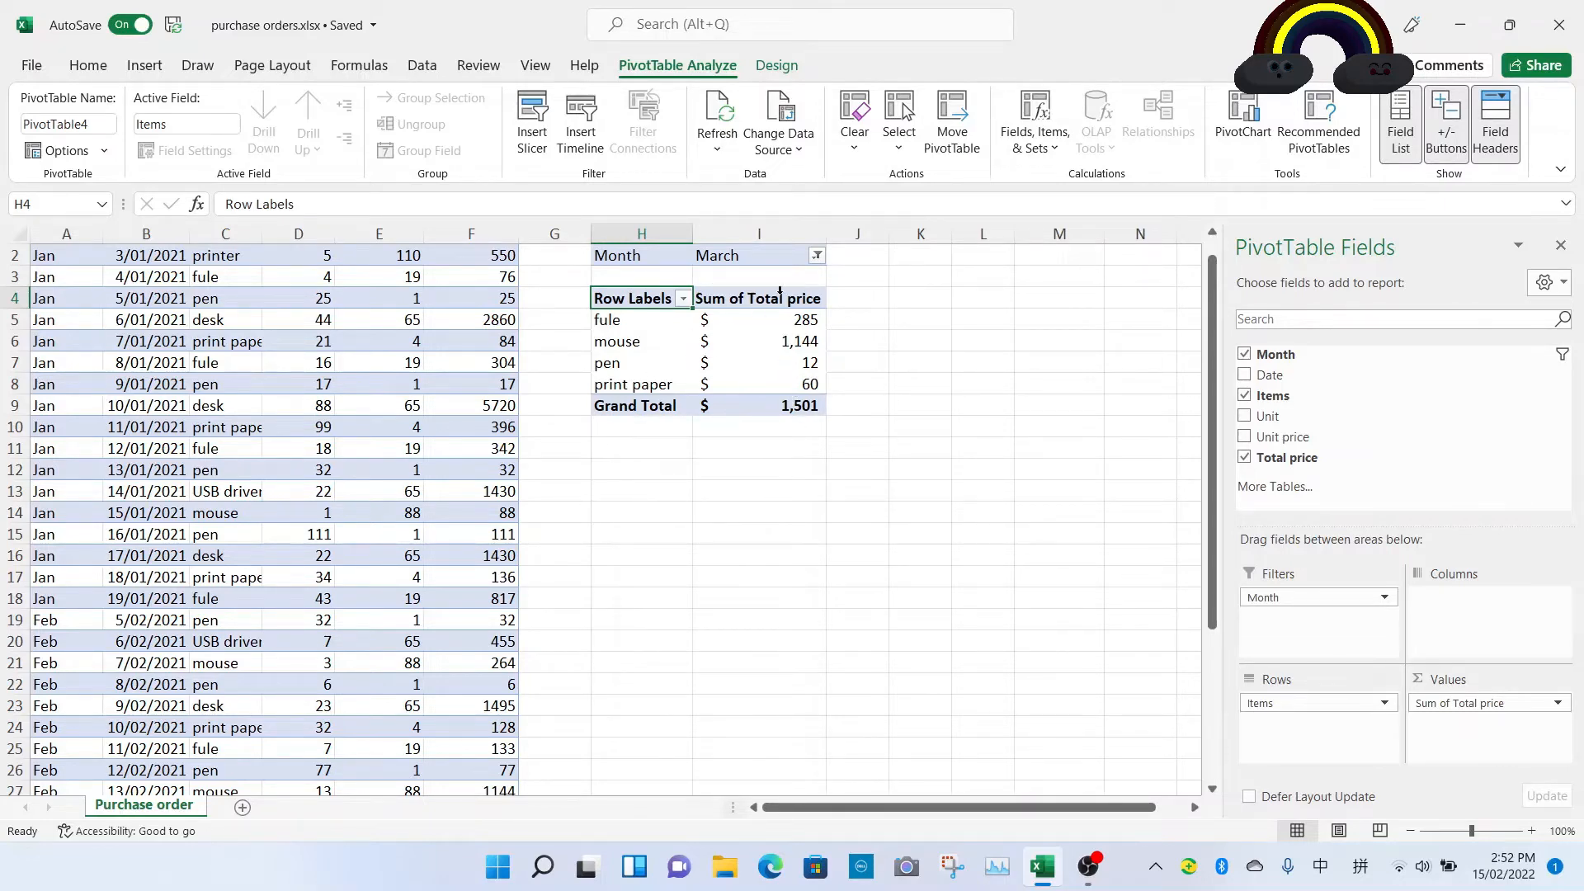
# Step: Enable multiple selection in the Month filter and add Feb alongside March
pyautogui.click(816, 255)
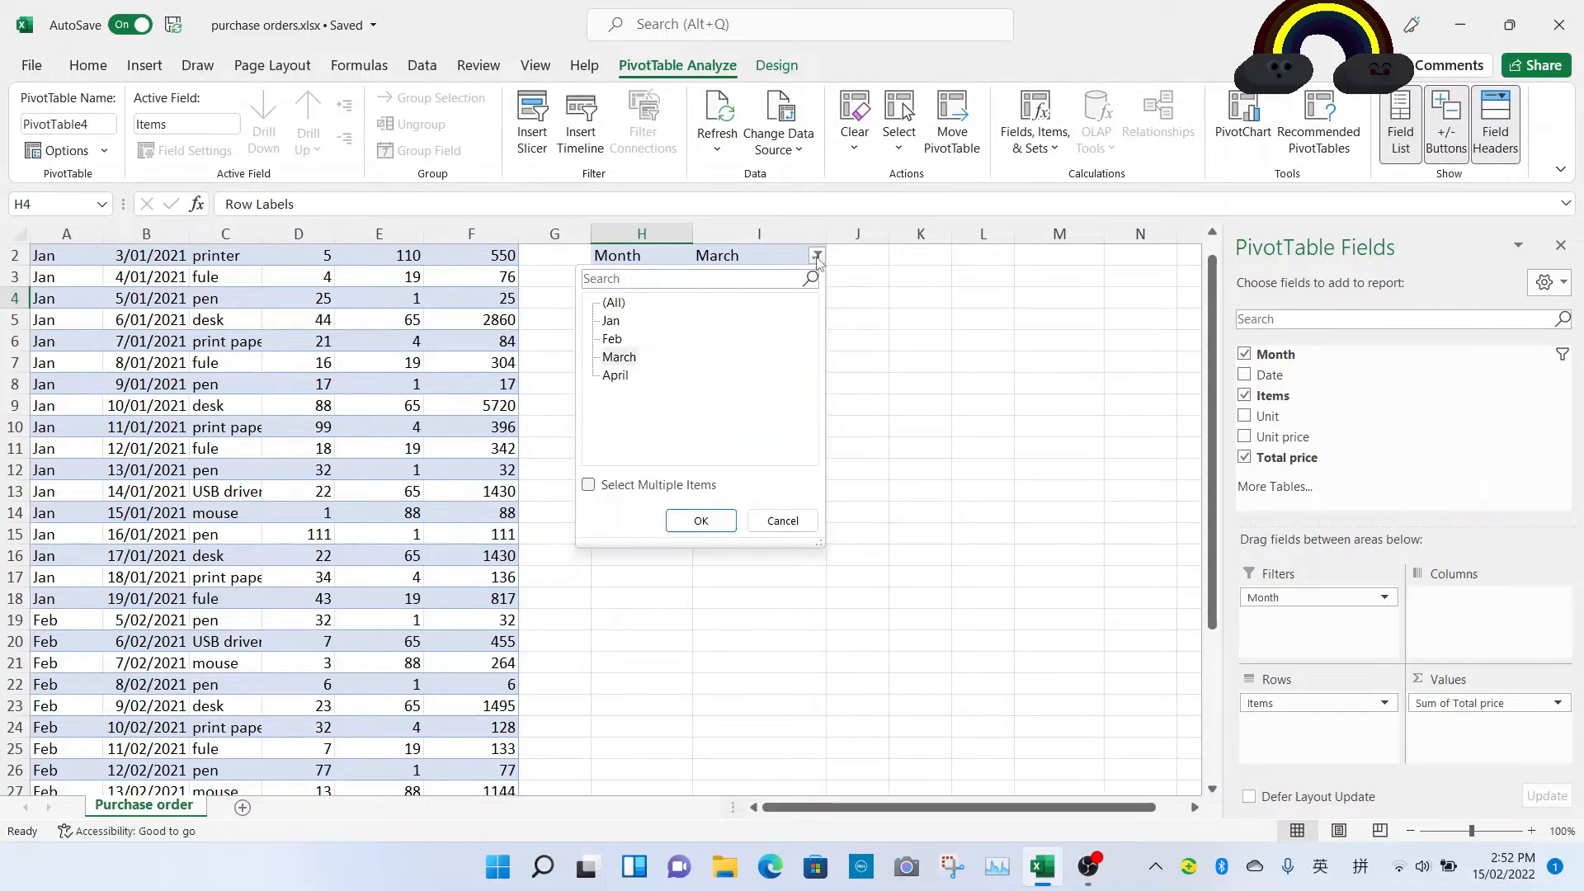
pyautogui.click(588, 485)
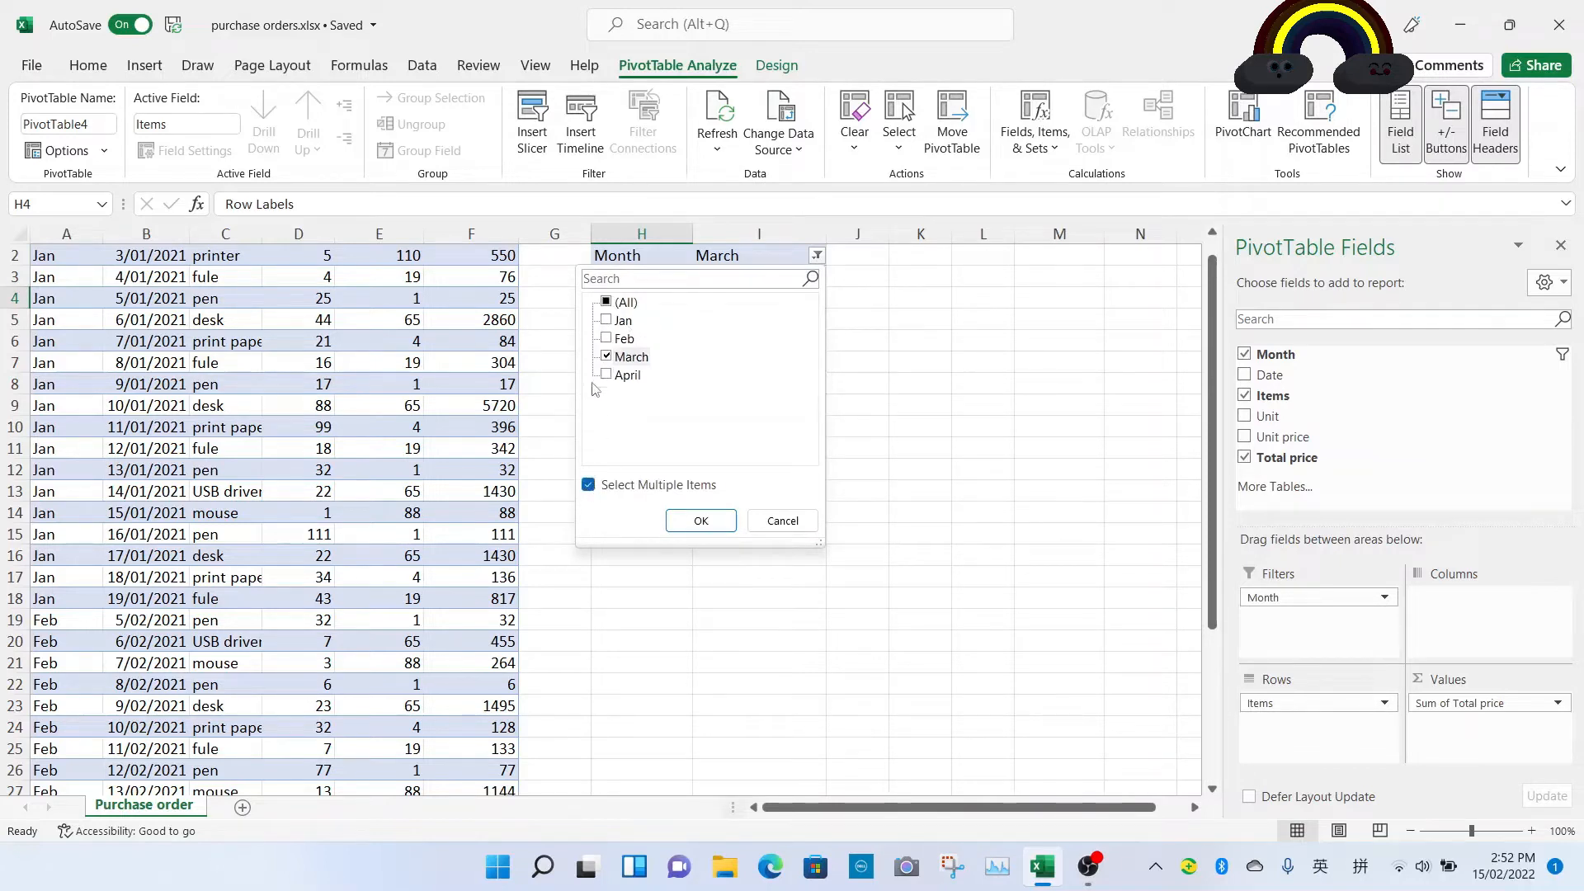
pyautogui.click(608, 339)
pyautogui.click(700, 520)
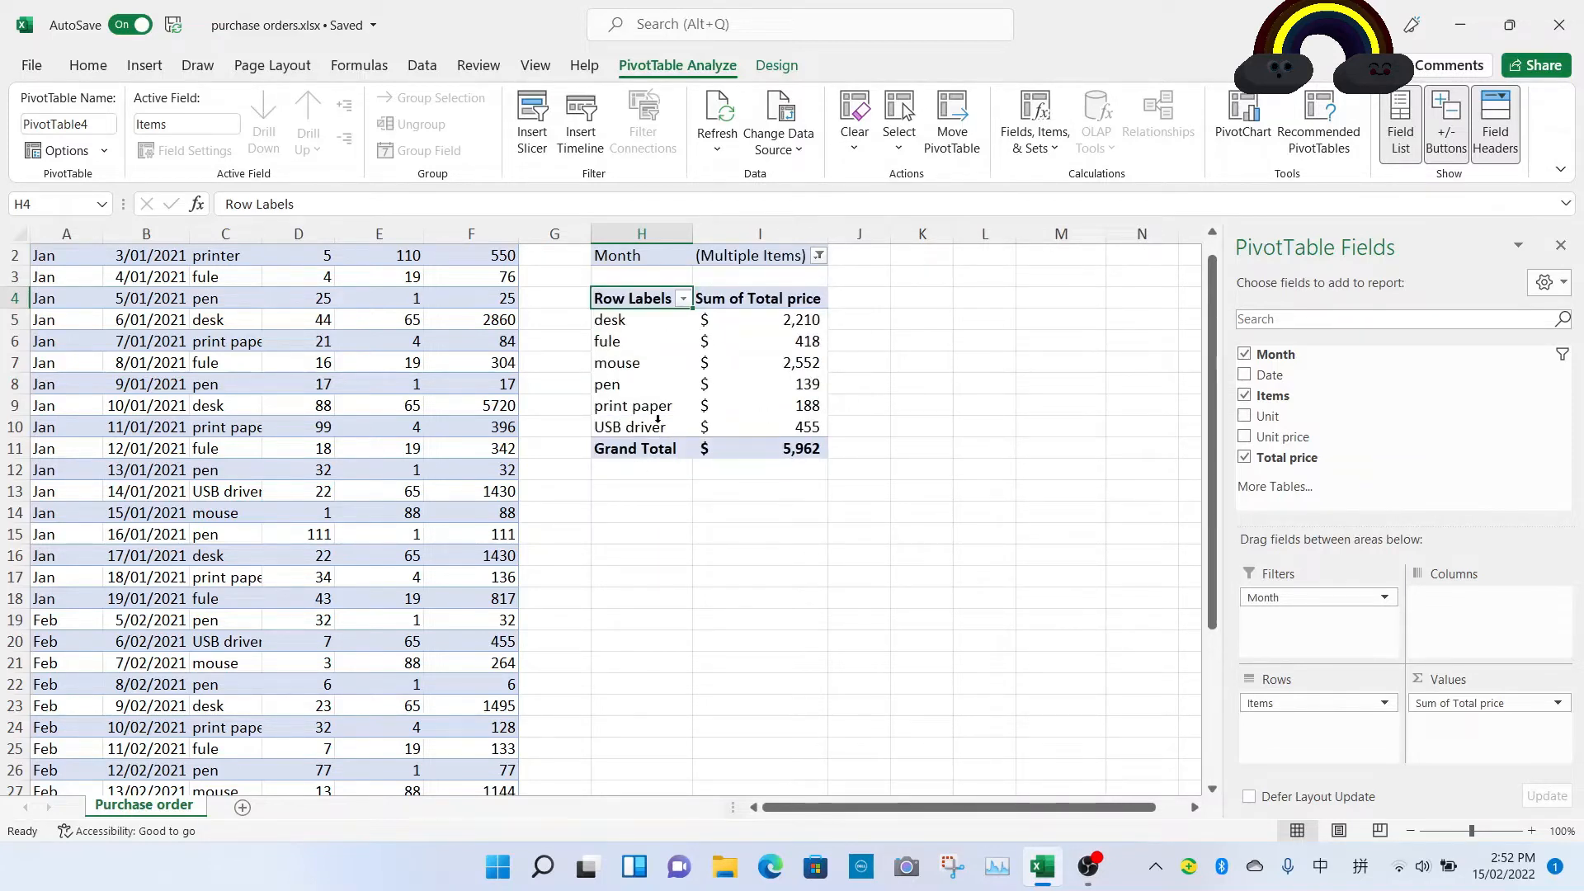
# Step: Clear the Month filter to all months and move Month back to the column labels
pyautogui.click(818, 255)
pyautogui.click(607, 303)
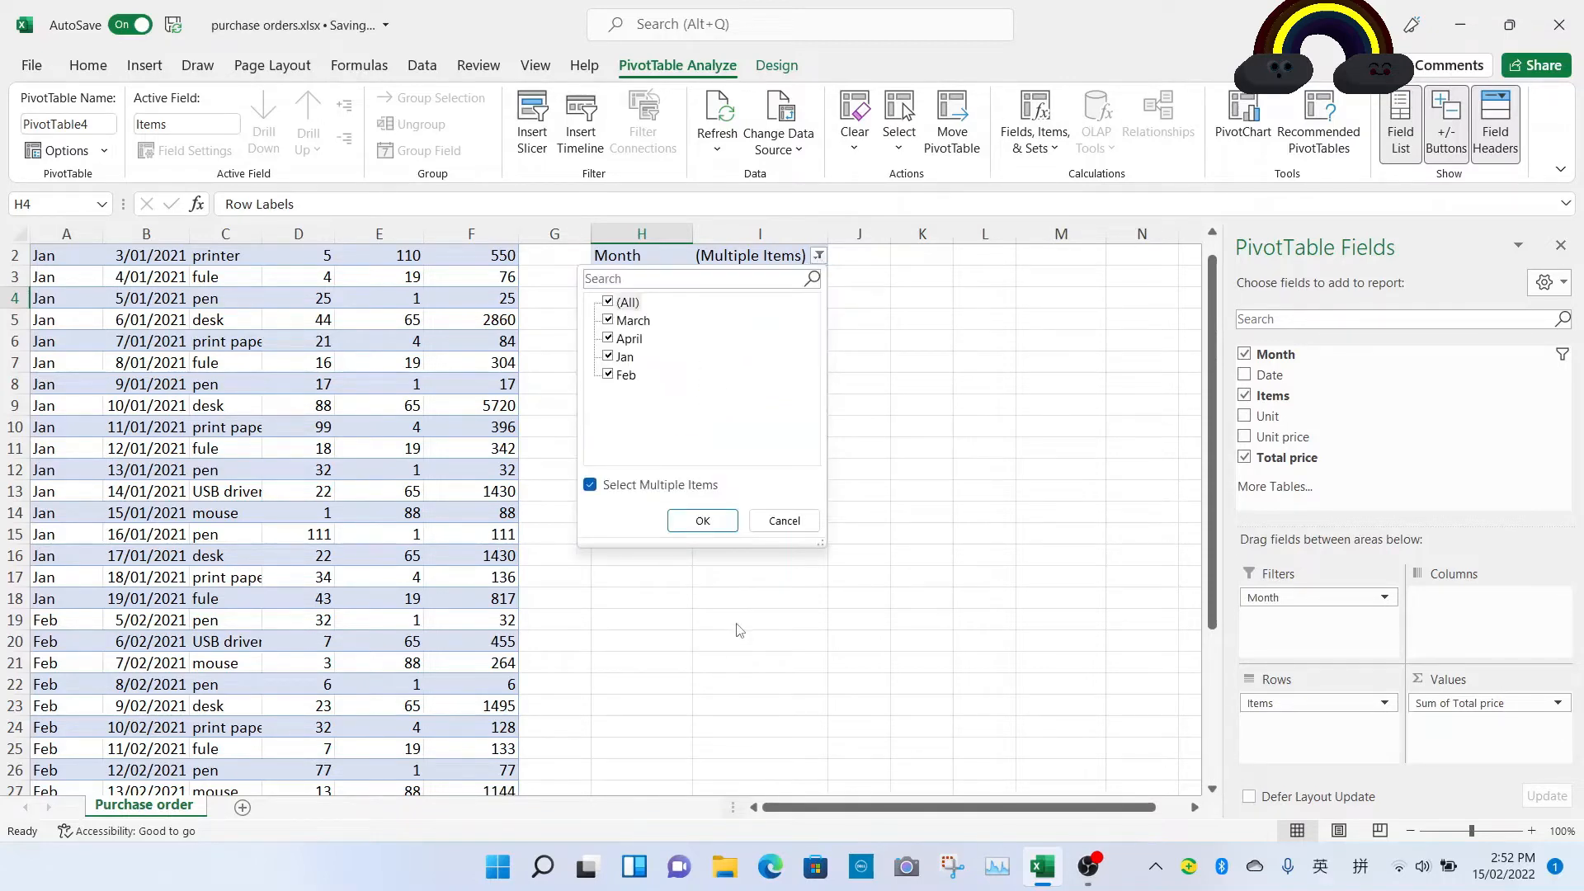
pyautogui.click(707, 521)
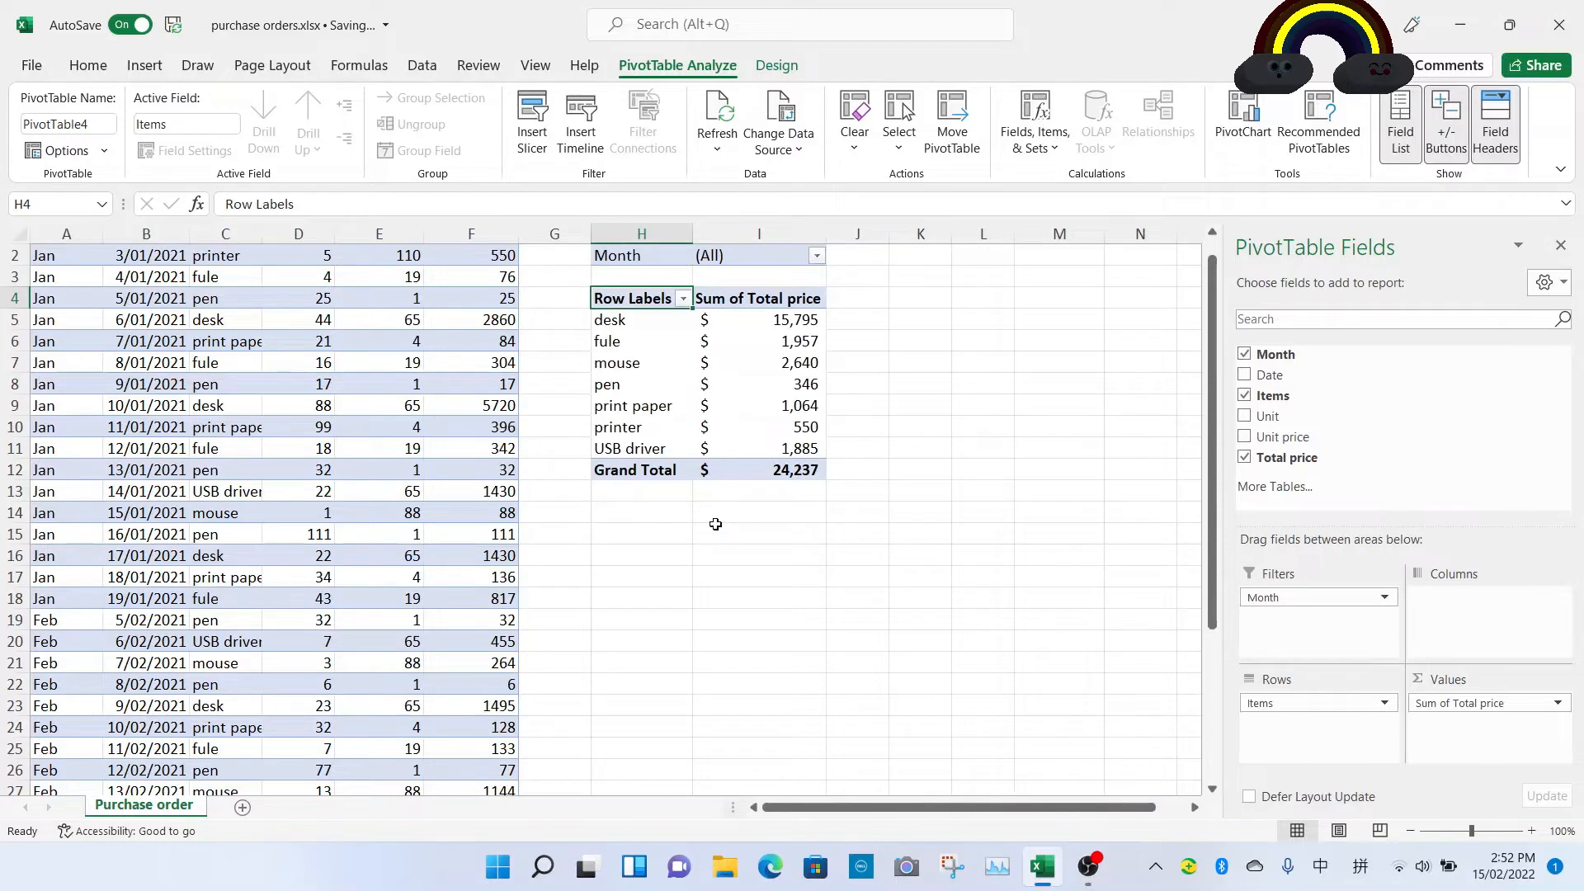
pyautogui.moveTo(1275, 594); pyautogui.dragTo(1442, 605)
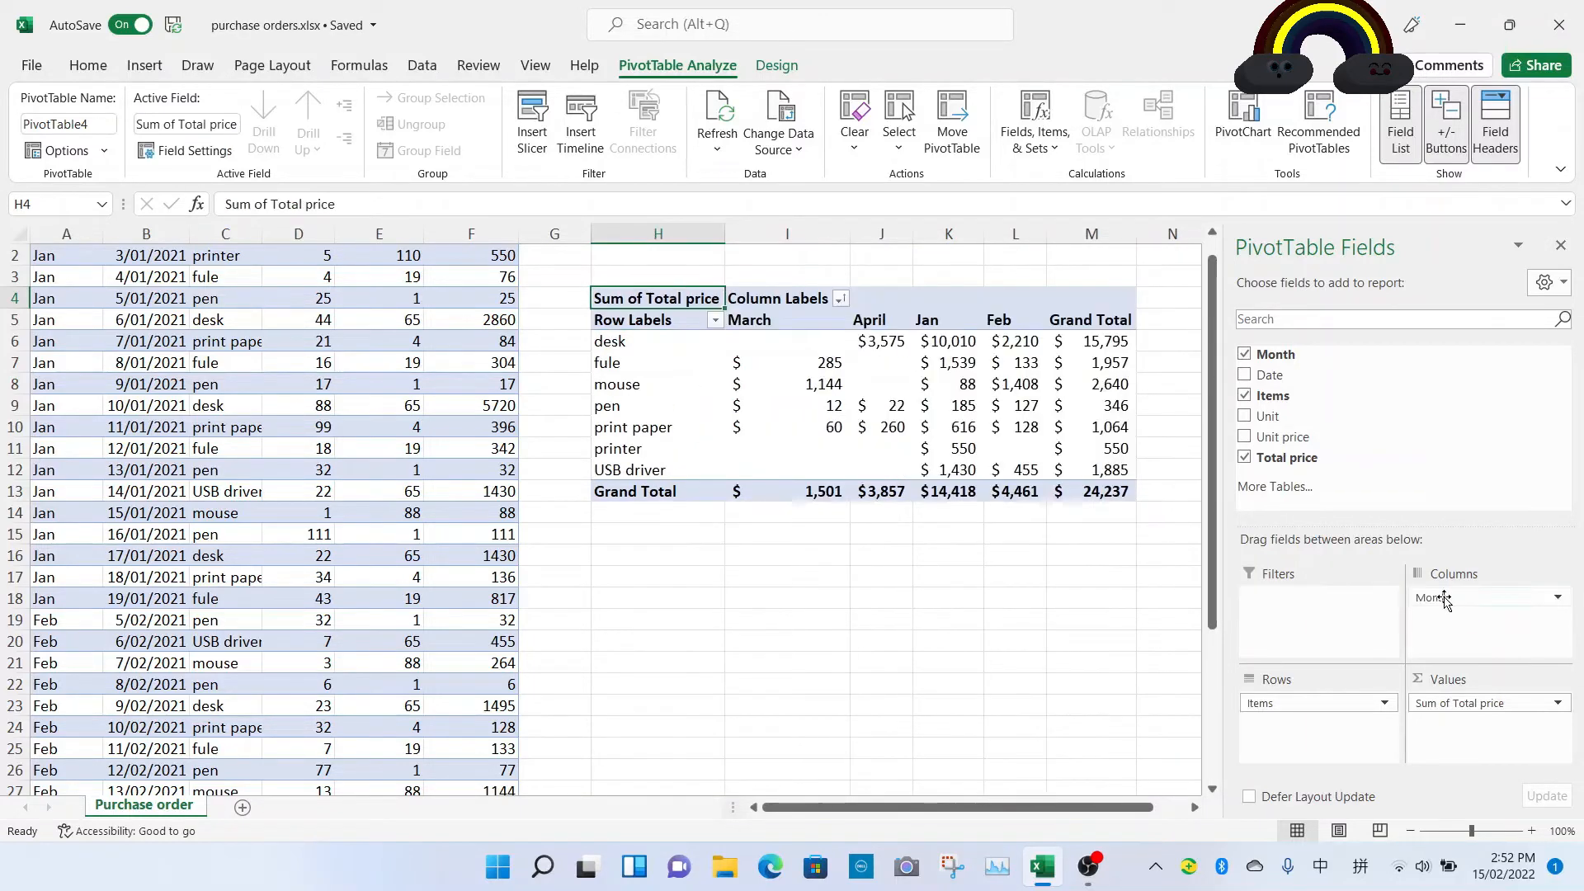
# Step: Sort the month column labels A to Z and refresh the PivotTable
pyautogui.click(839, 298)
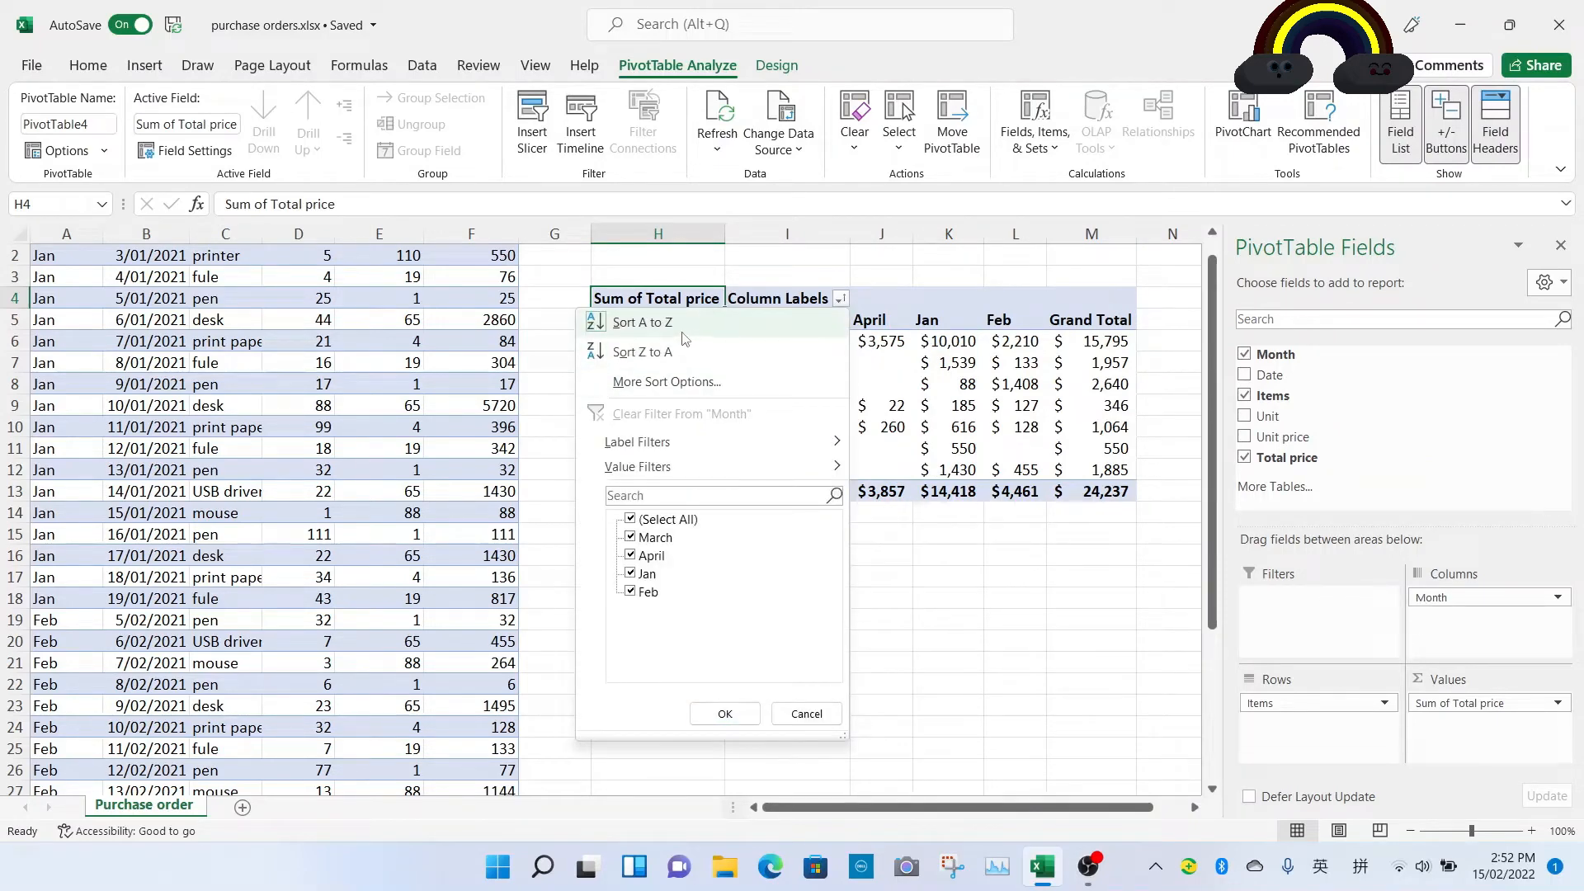
pyautogui.click(727, 324)
pyautogui.rightClick(882, 457)
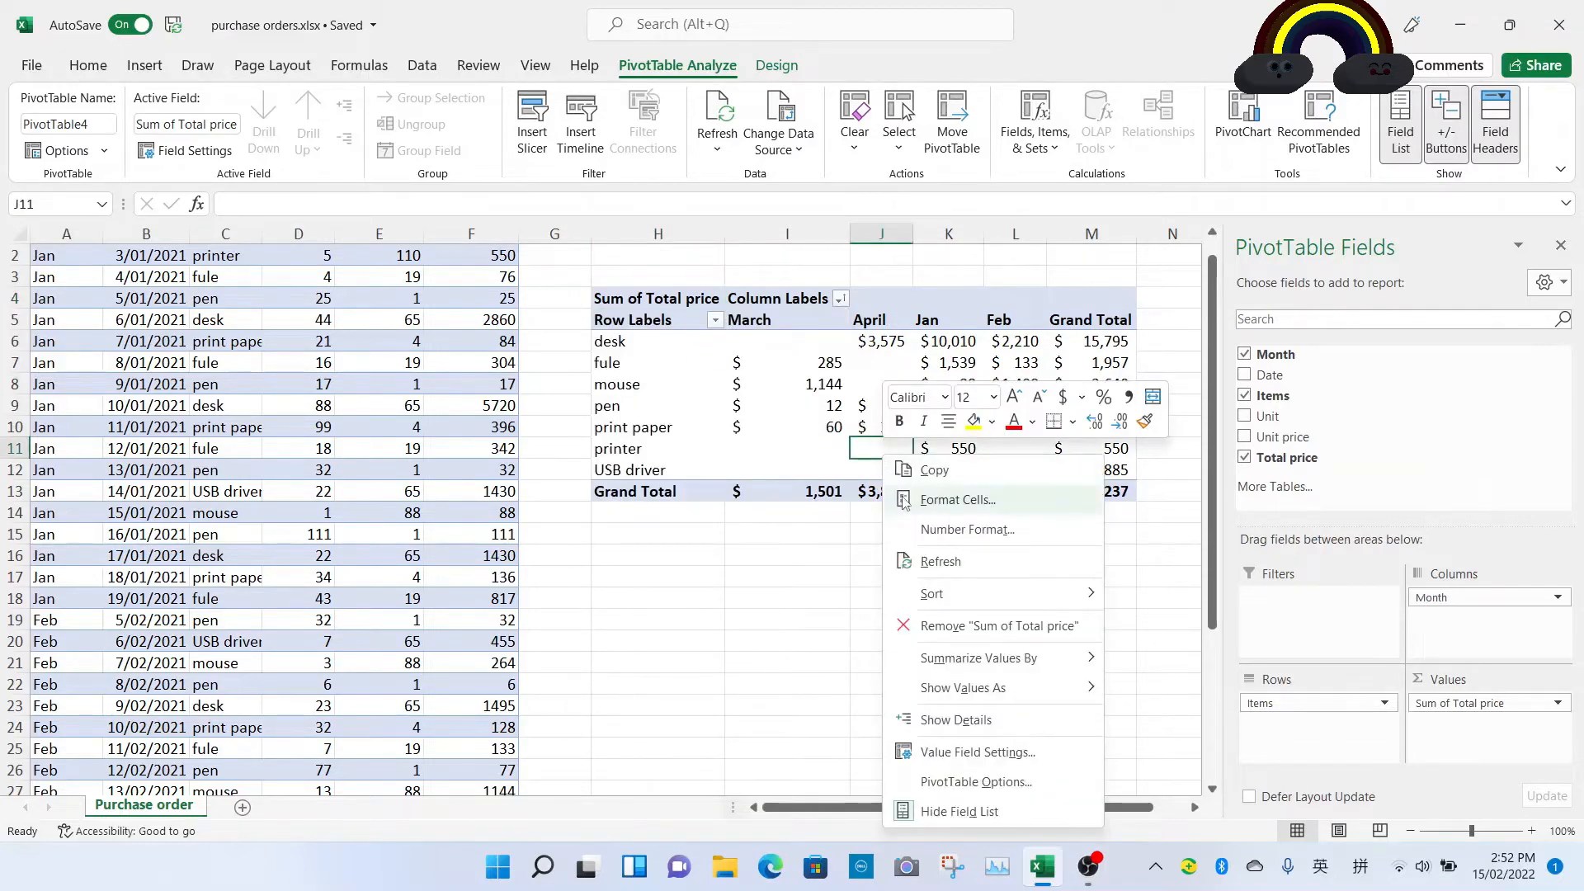
pyautogui.click(940, 558)
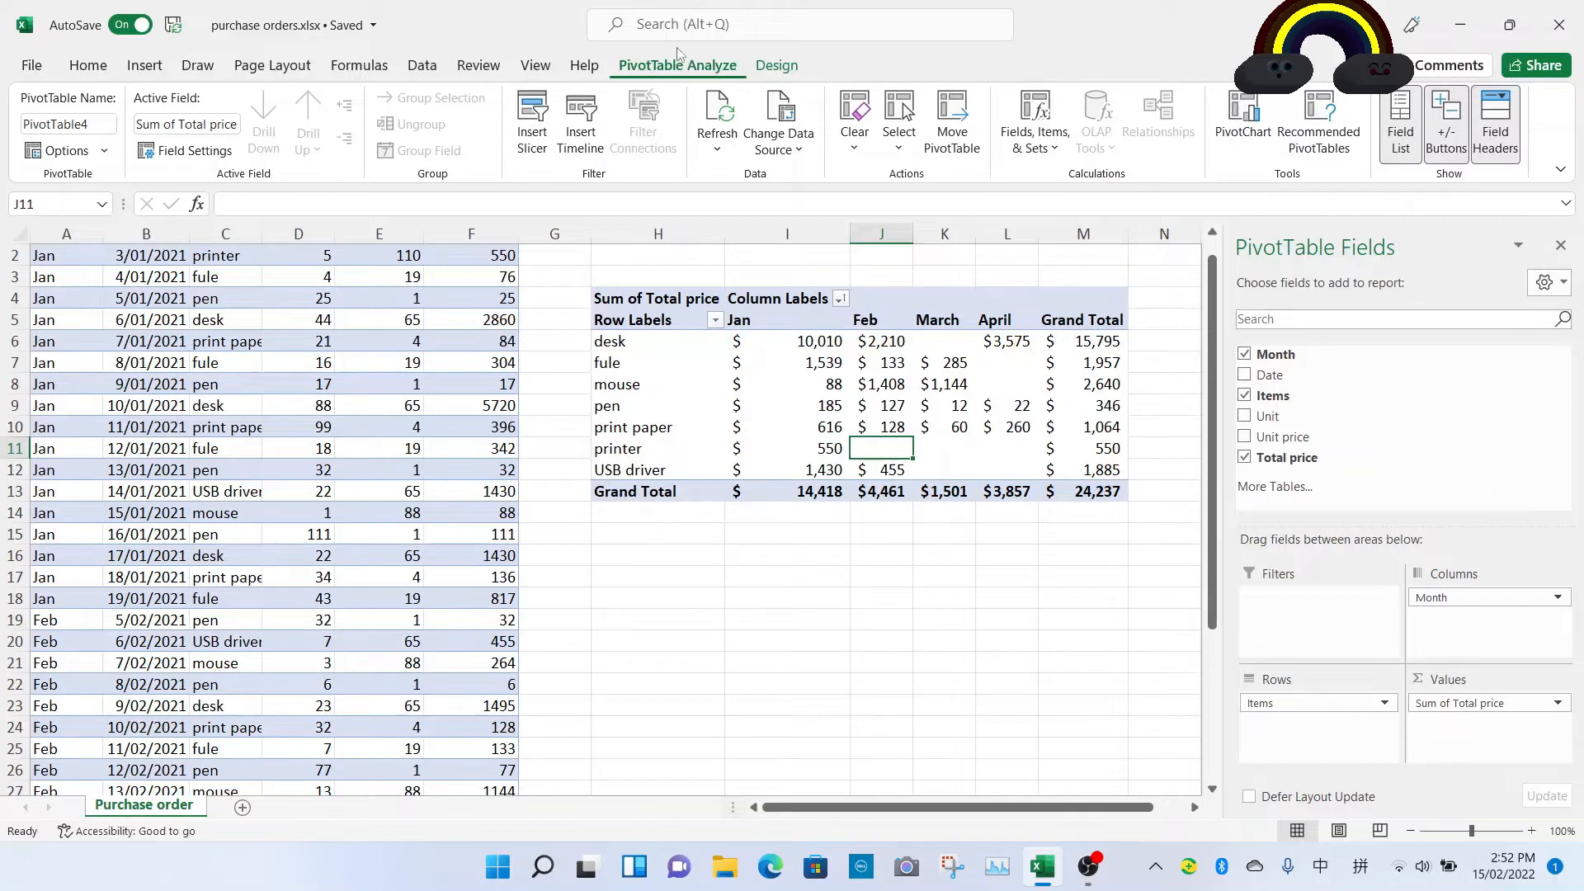
# Step: Insert a Month slicer and position it just below the PivotTable
pyautogui.click(539, 155)
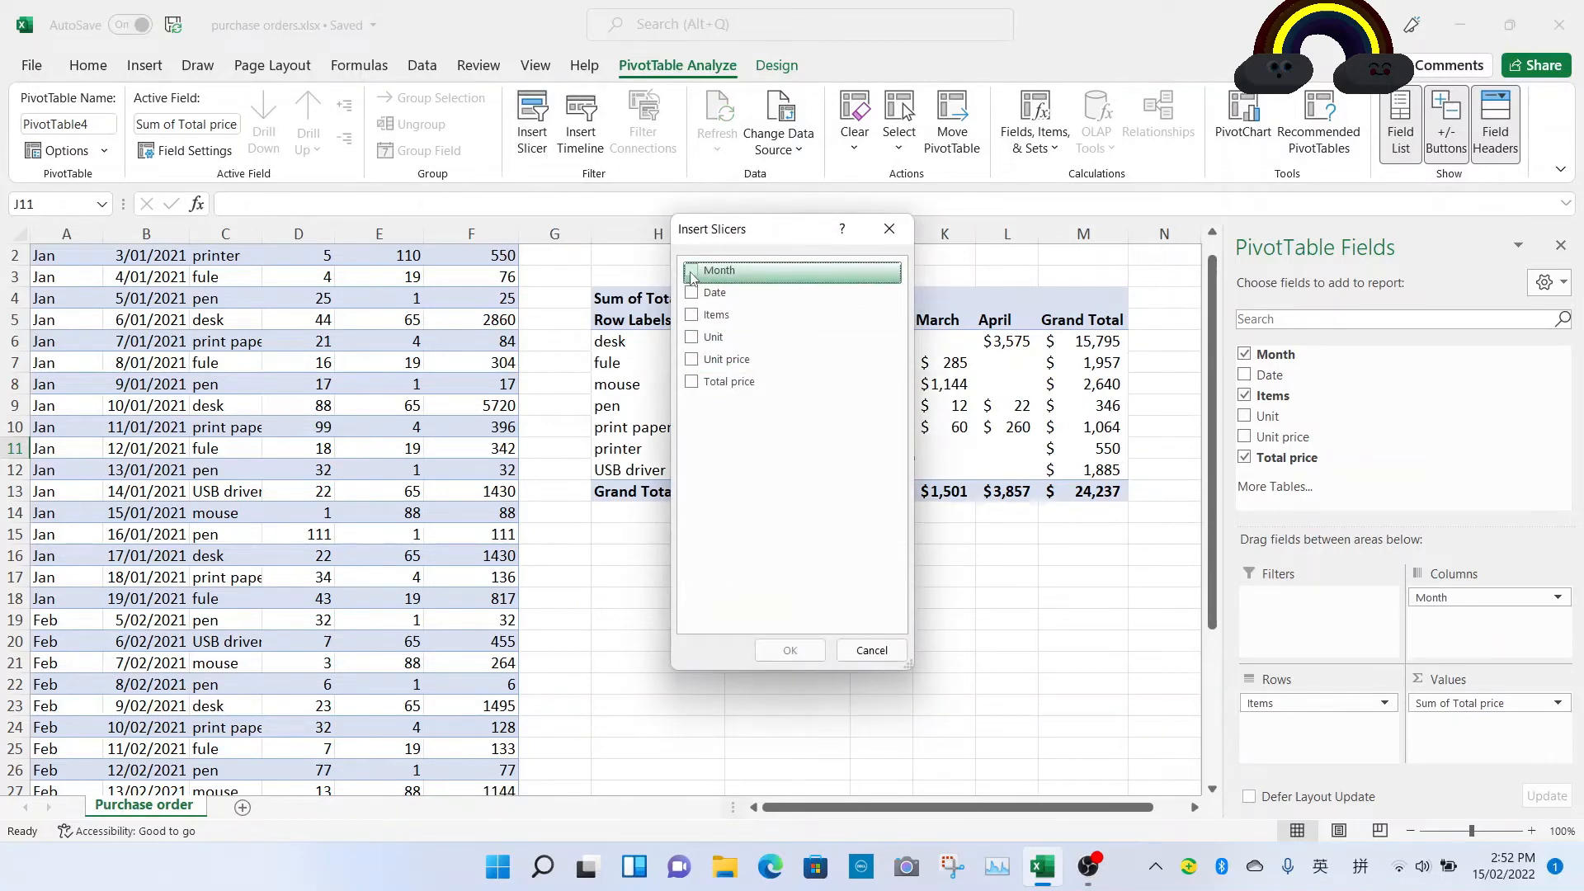
pyautogui.click(691, 272)
pyautogui.click(790, 649)
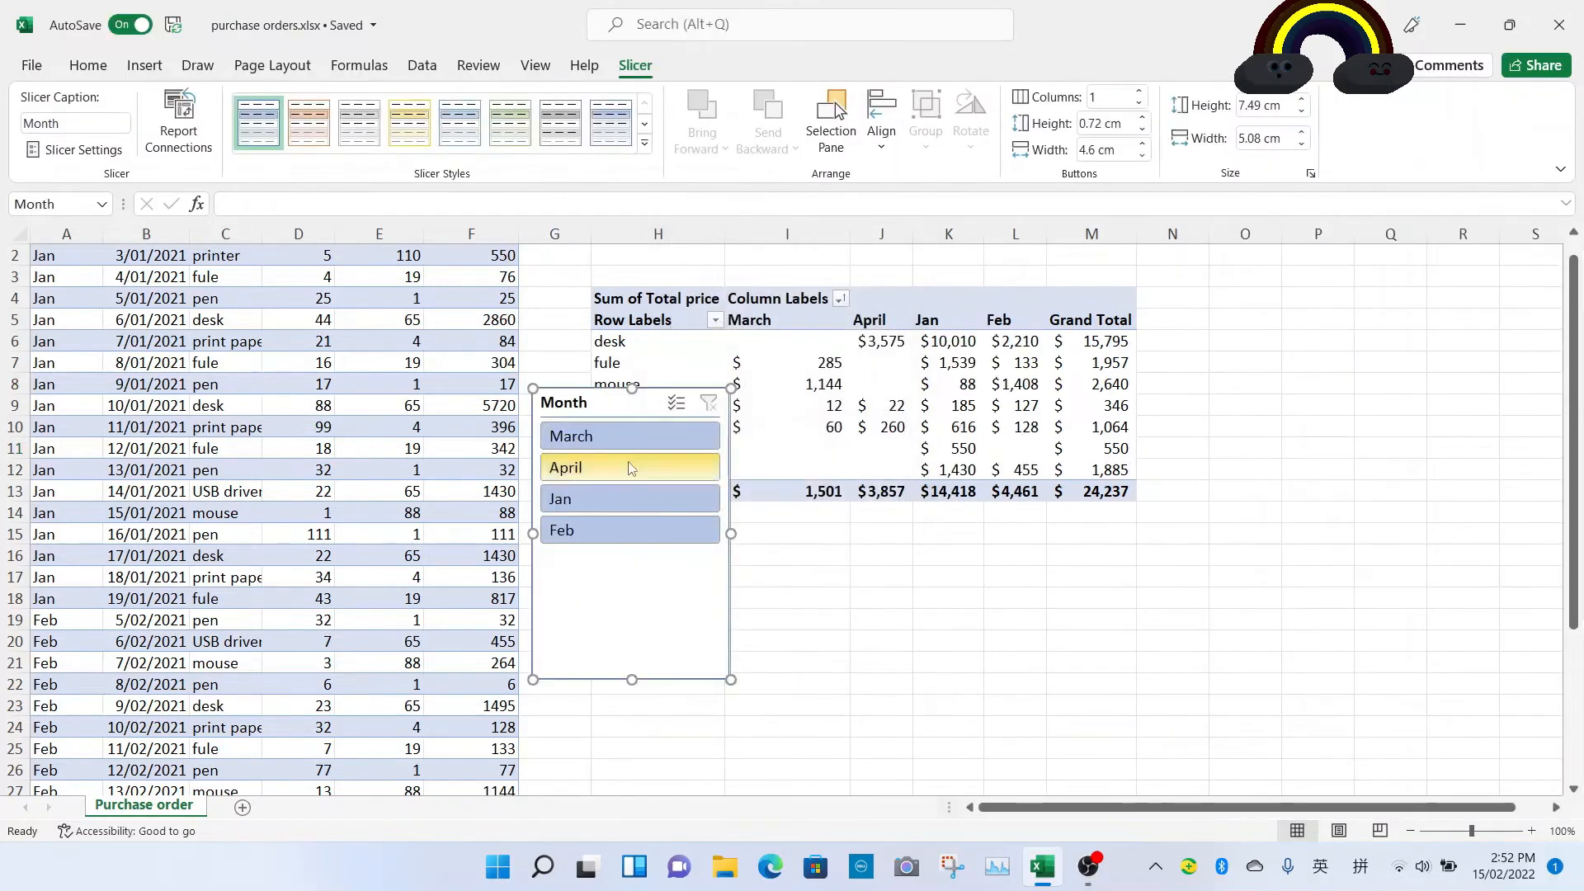
pyautogui.moveTo(602, 397); pyautogui.dragTo(661, 522)
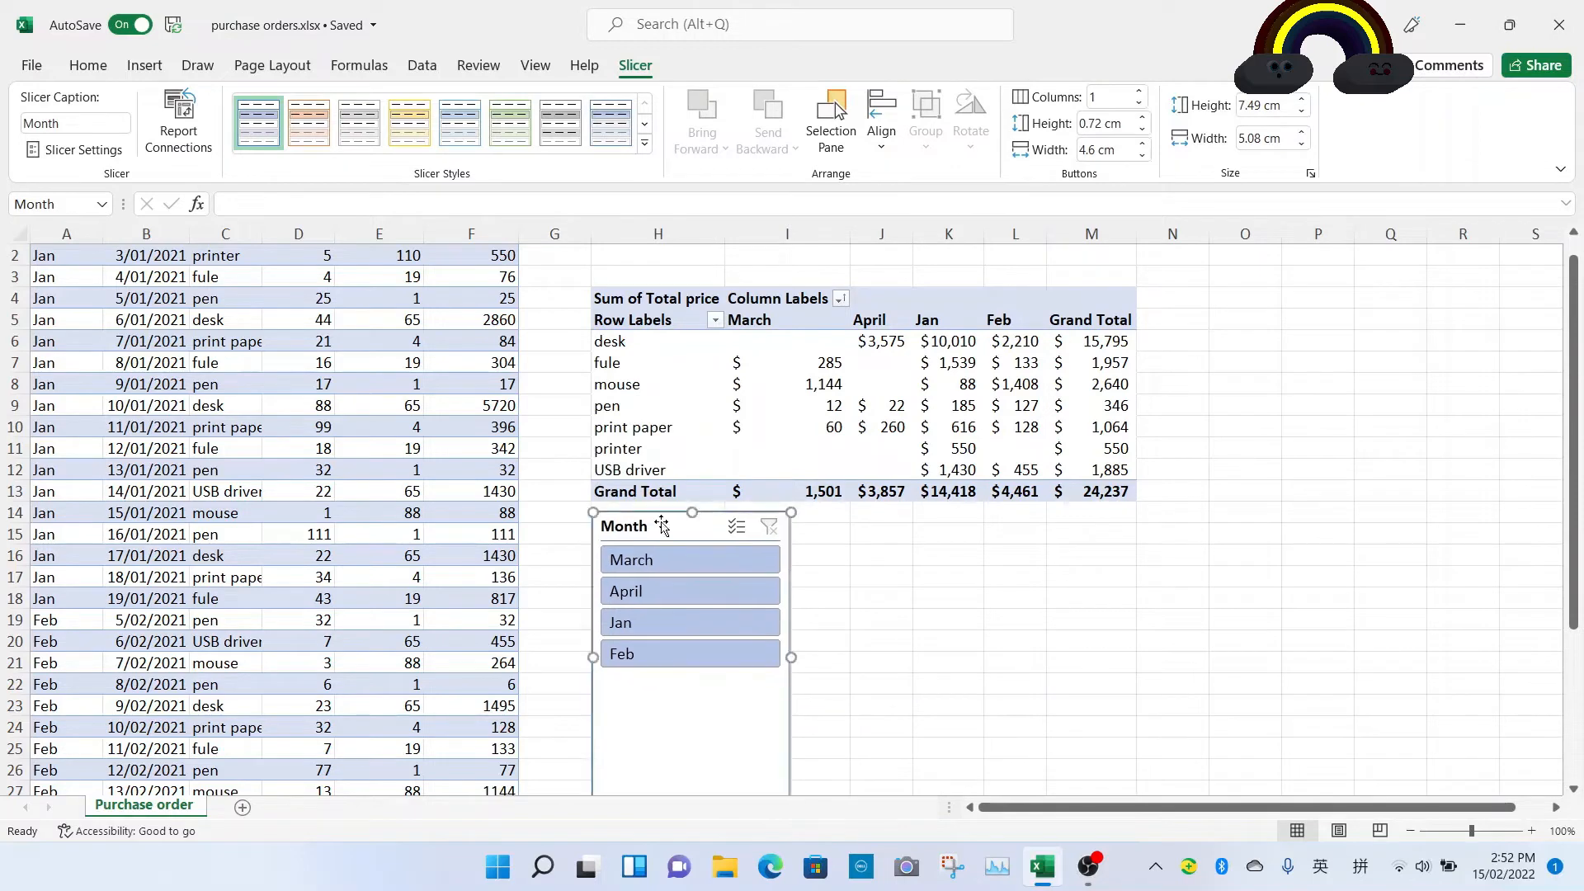
# Step: Filter the PivotTable by each month in turn with the slicer, ending on March, and delete the slicer
pyautogui.click(698, 566)
pyautogui.click(698, 591)
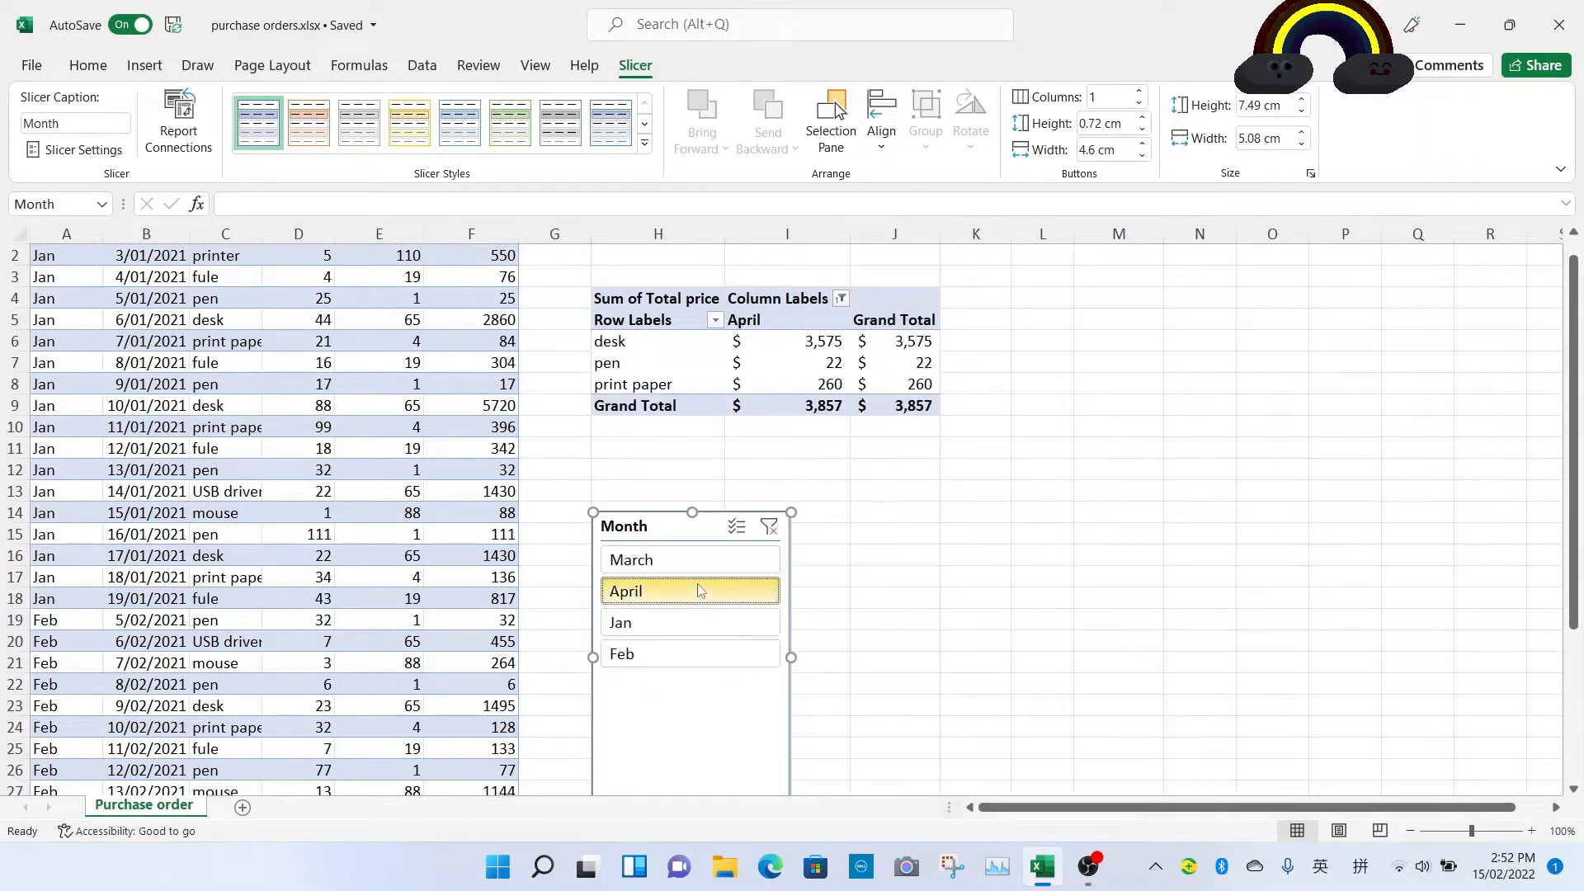
pyautogui.click(699, 624)
pyautogui.click(694, 655)
pyautogui.click(671, 557)
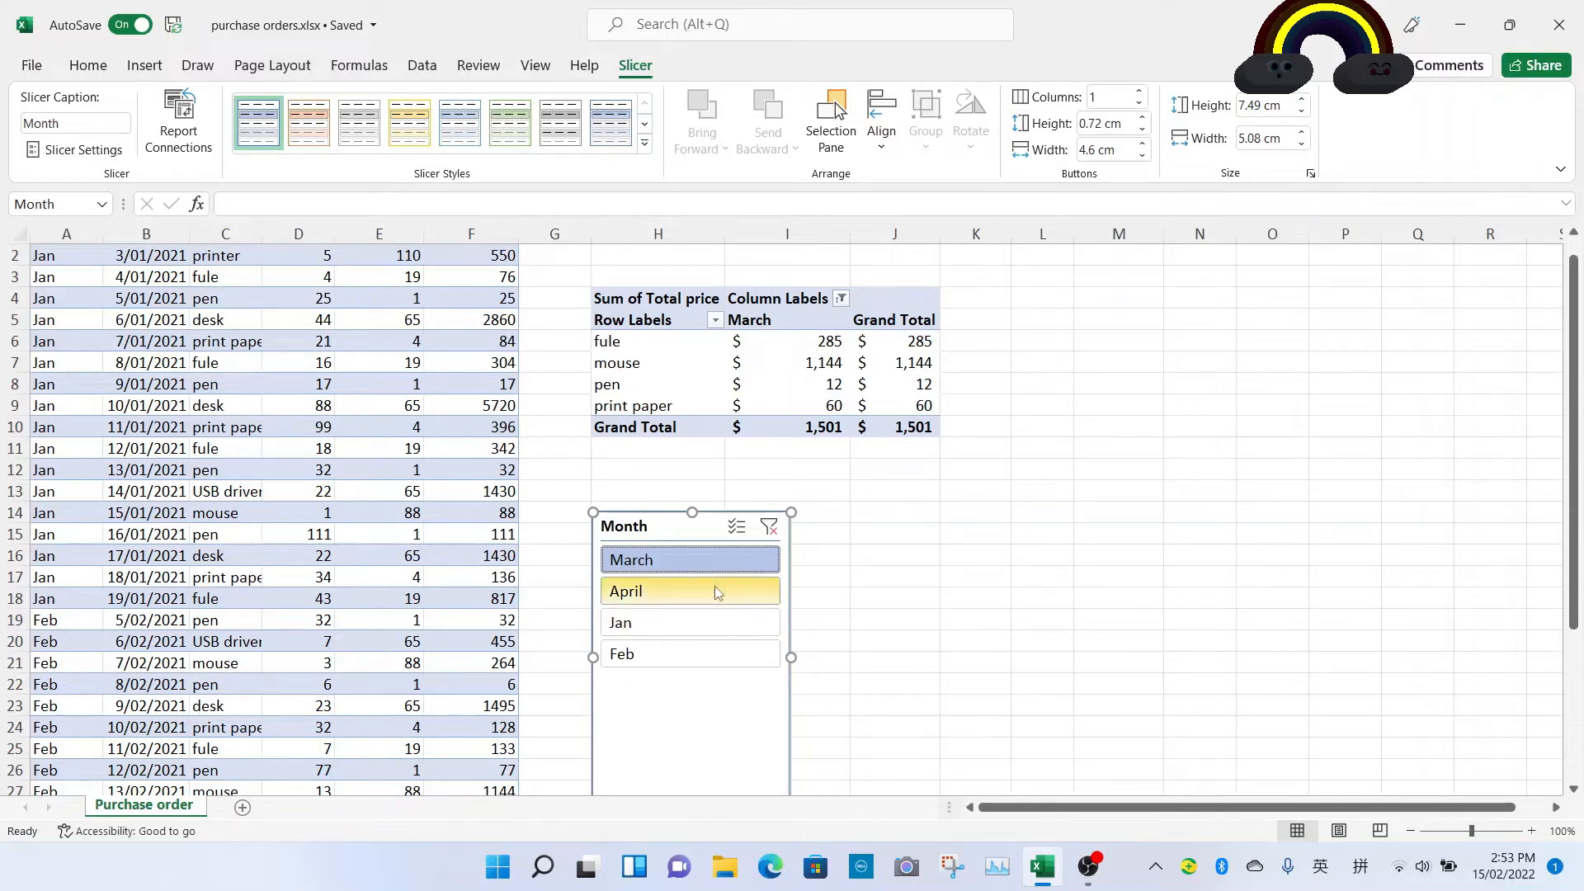
pyautogui.press('Delete')
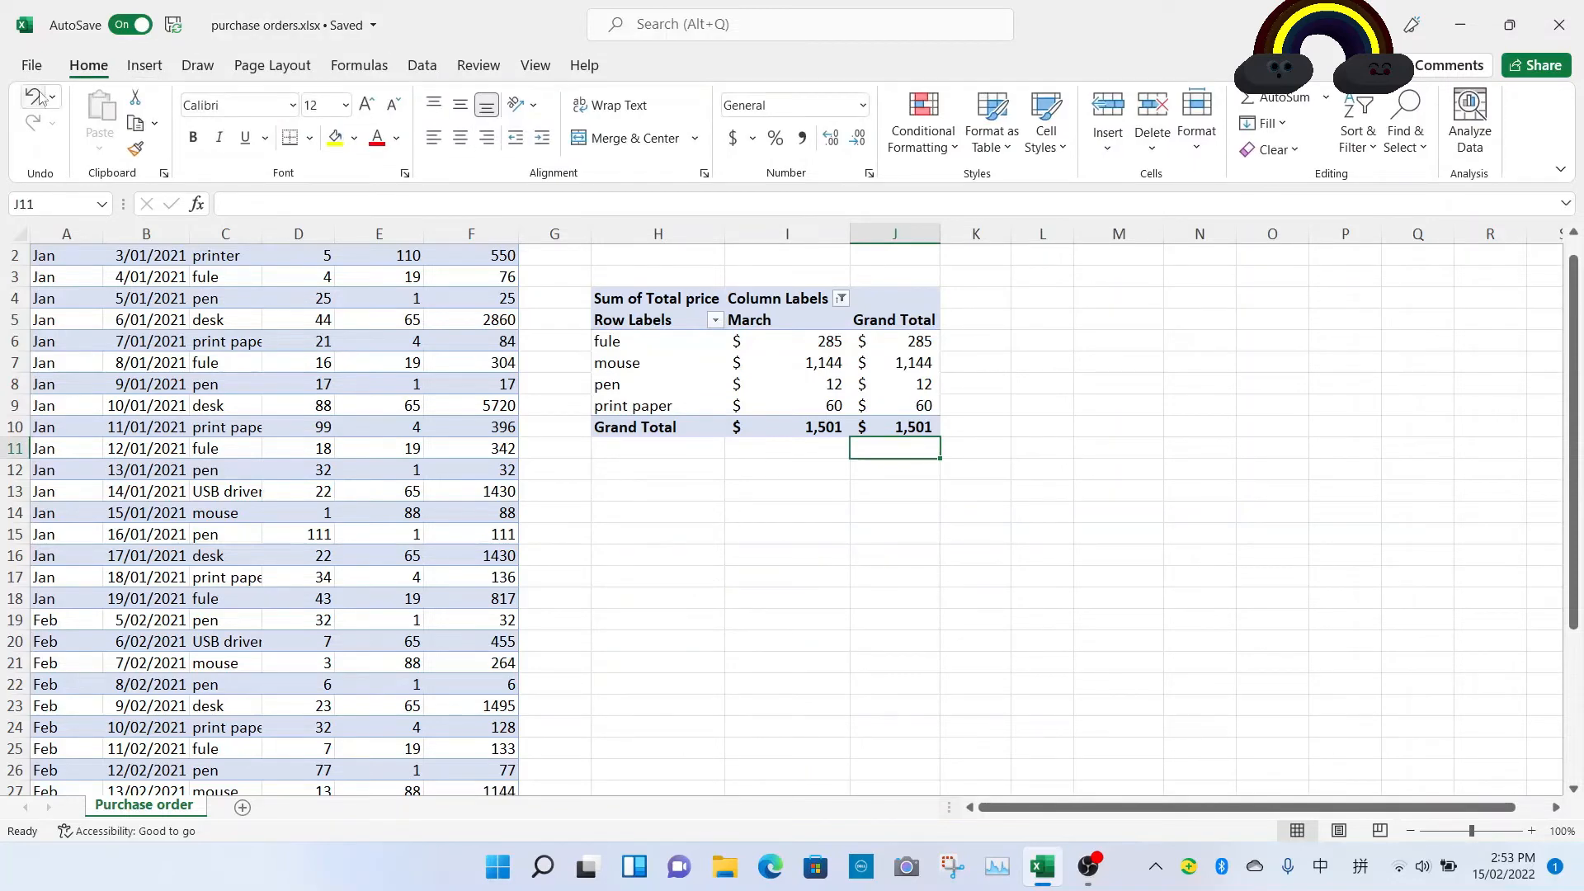
# Step: Insert a Date timeline for the PivotTable and place it below the PivotTable
pyautogui.click(699, 320)
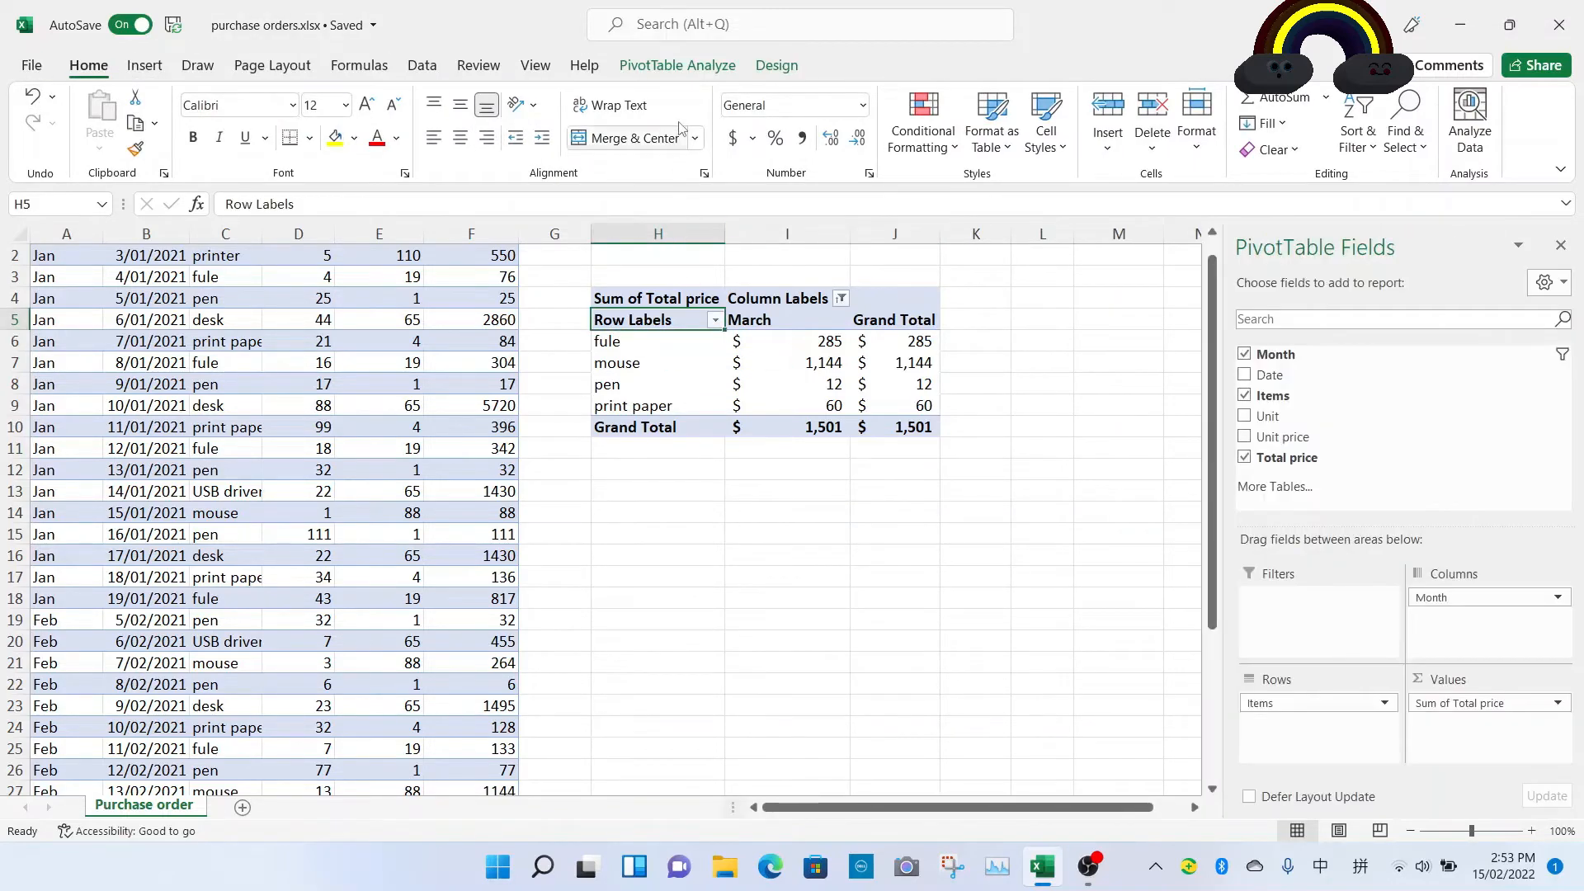
pyautogui.click(674, 71)
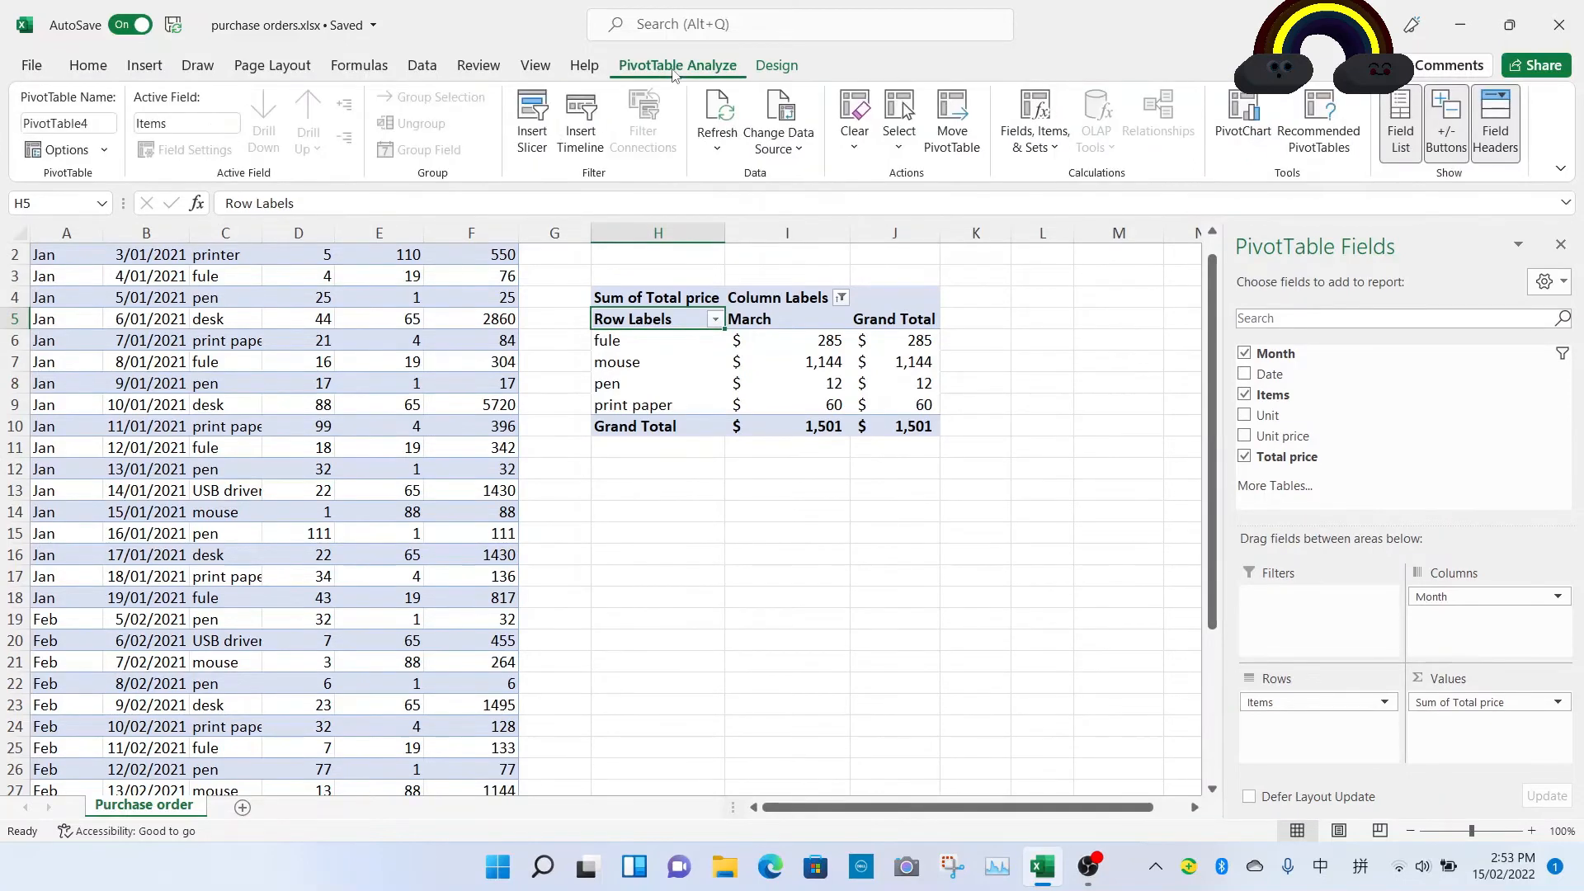
pyautogui.click(581, 140)
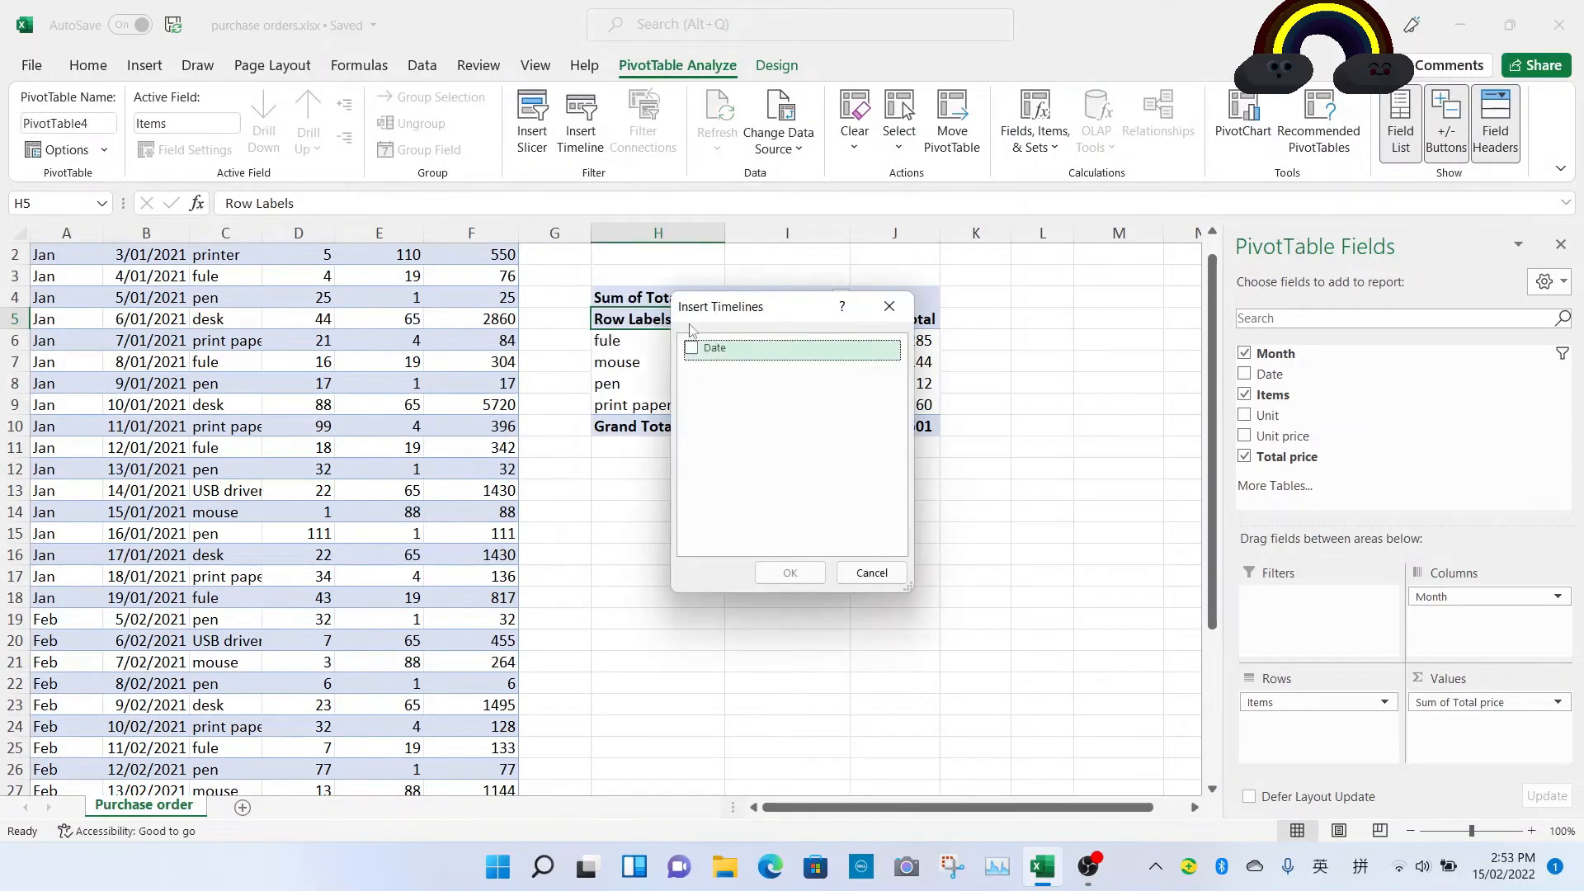
pyautogui.click(691, 353)
pyautogui.click(789, 572)
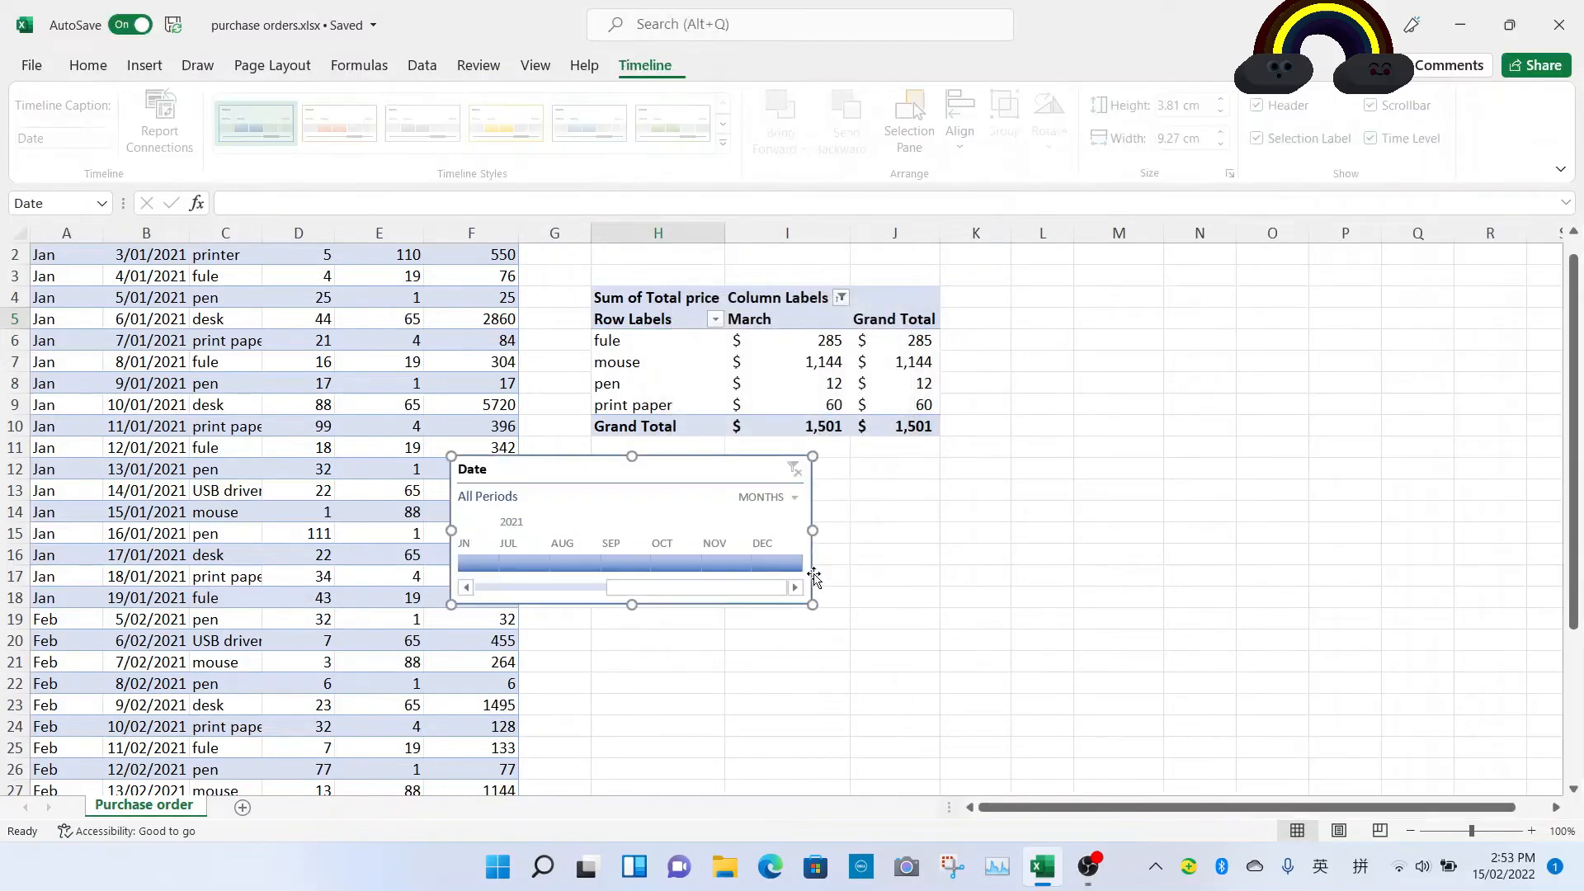
pyautogui.moveTo(687, 473); pyautogui.dragTo(830, 516)
# Step: Select January to March in the timeline, then delete the timeline
pyautogui.moveTo(816, 632); pyautogui.dragTo(707, 611)
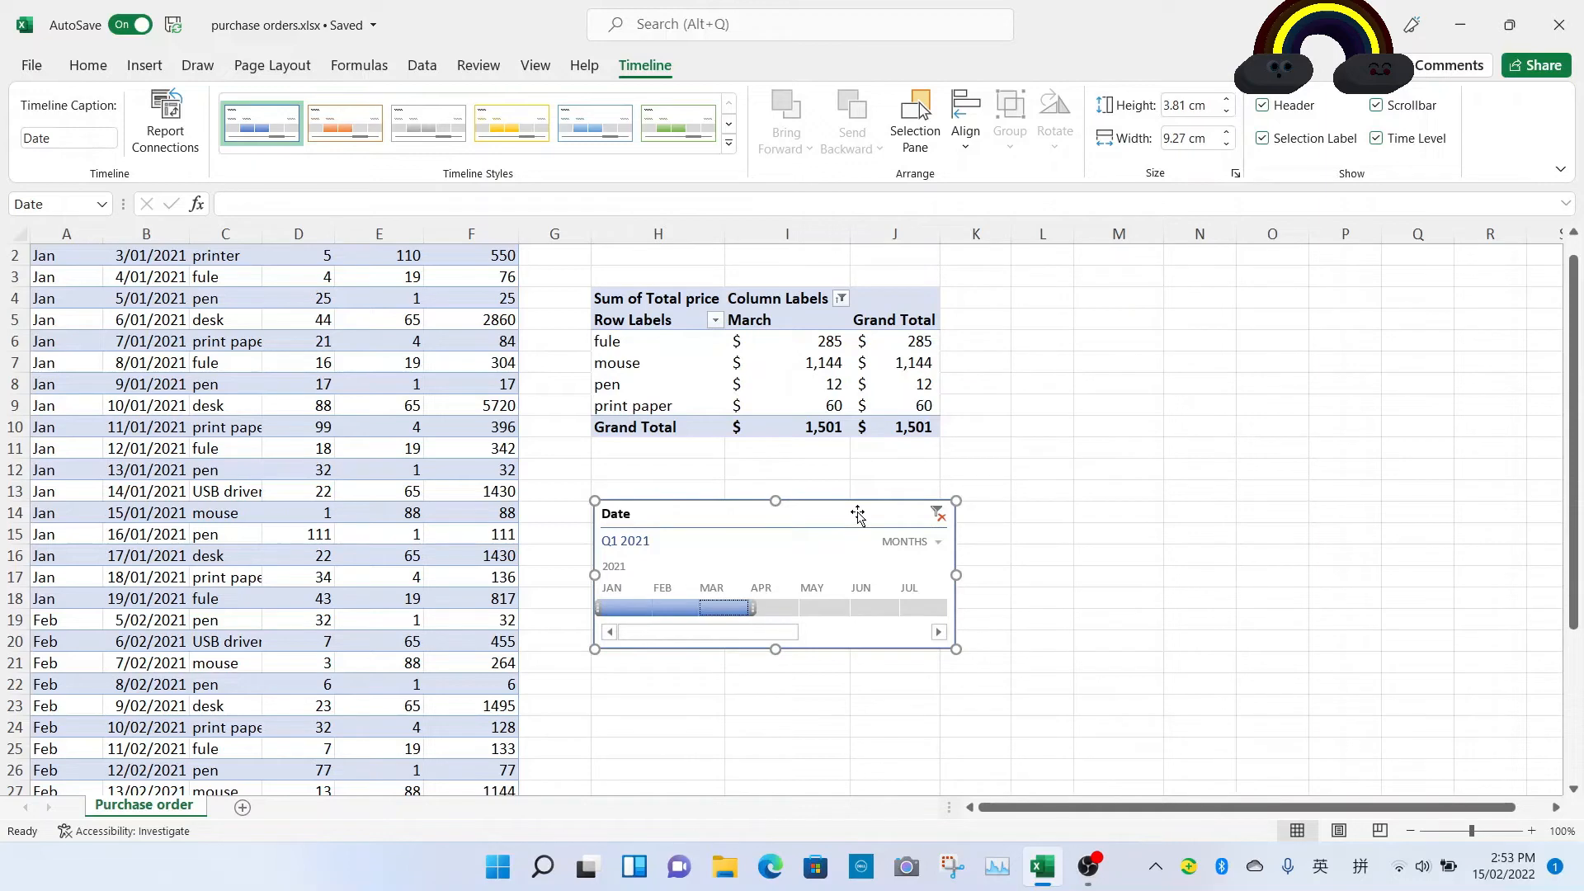
pyautogui.press('Delete')
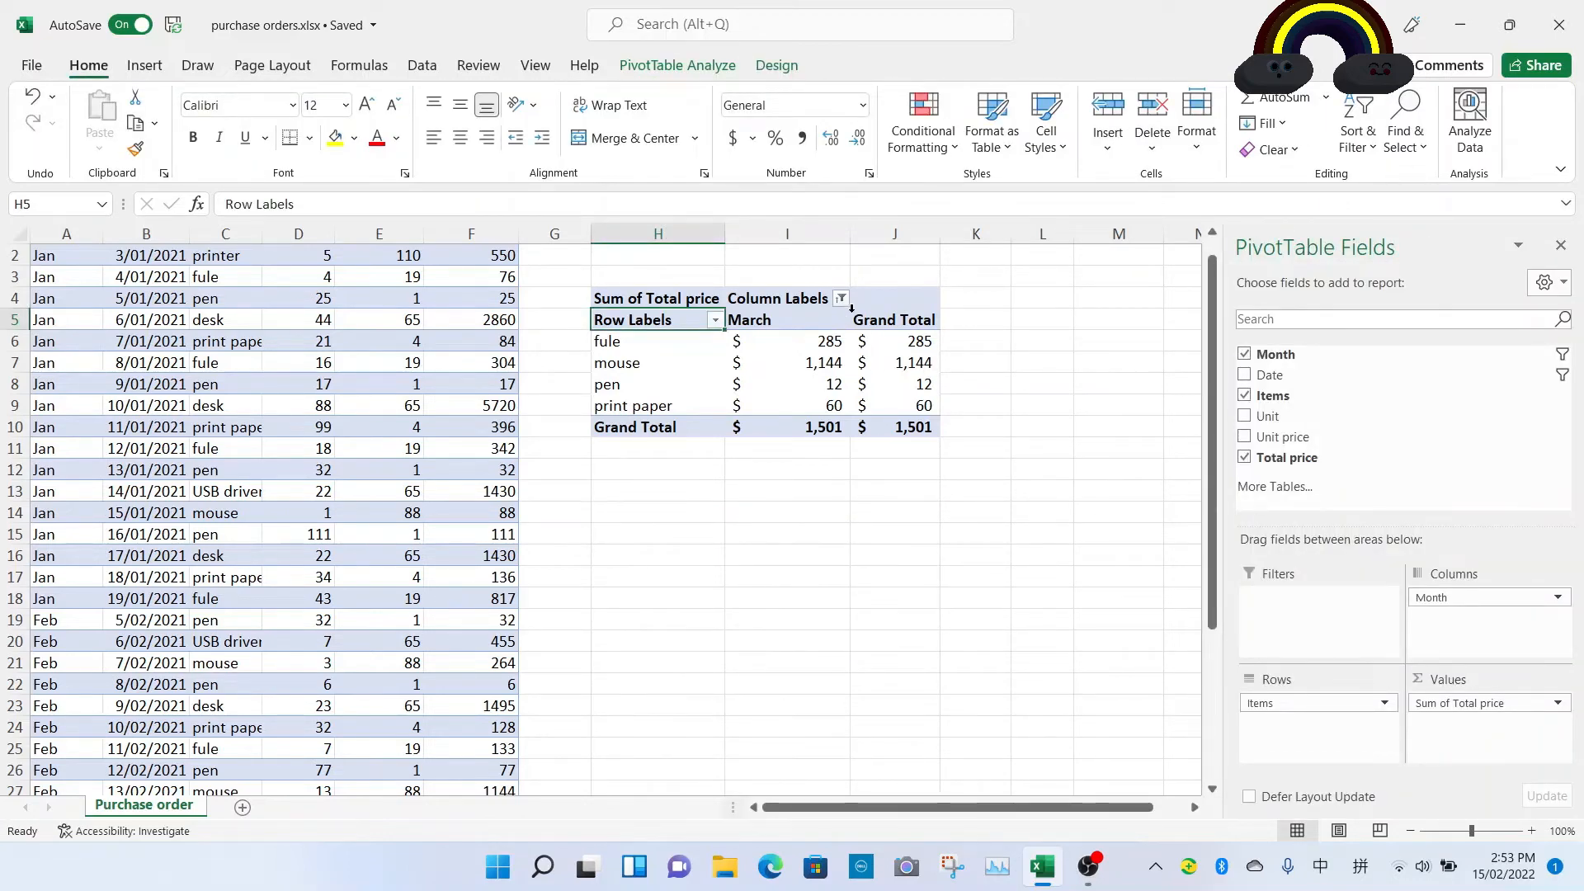
# Step: Refresh the PivotTable and select all months in the column label filter
pyautogui.rightClick(799, 344)
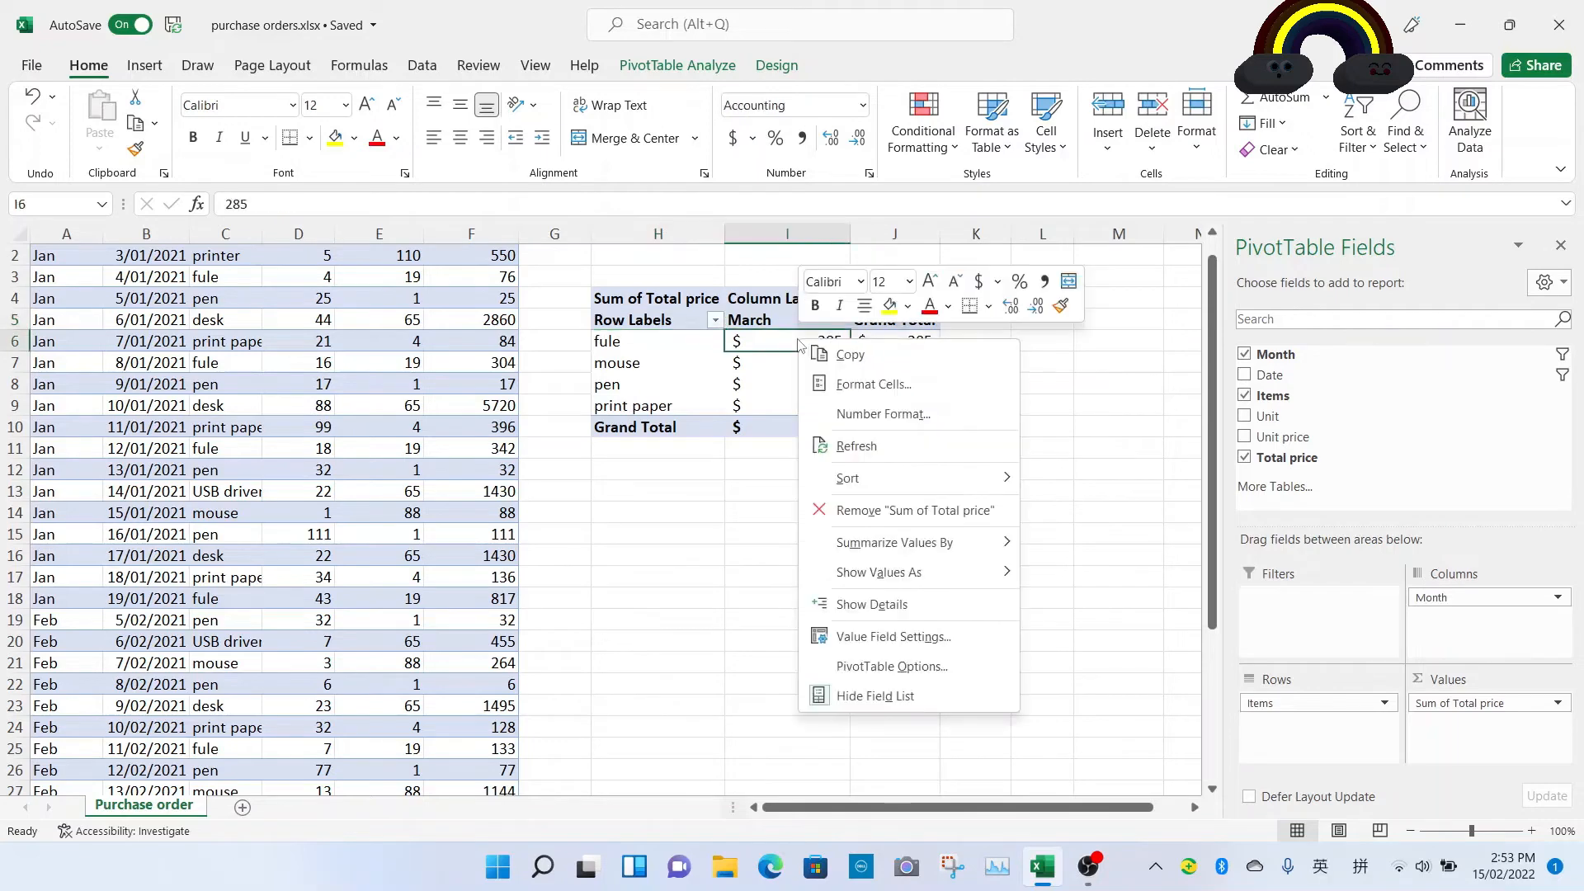
pyautogui.click(861, 446)
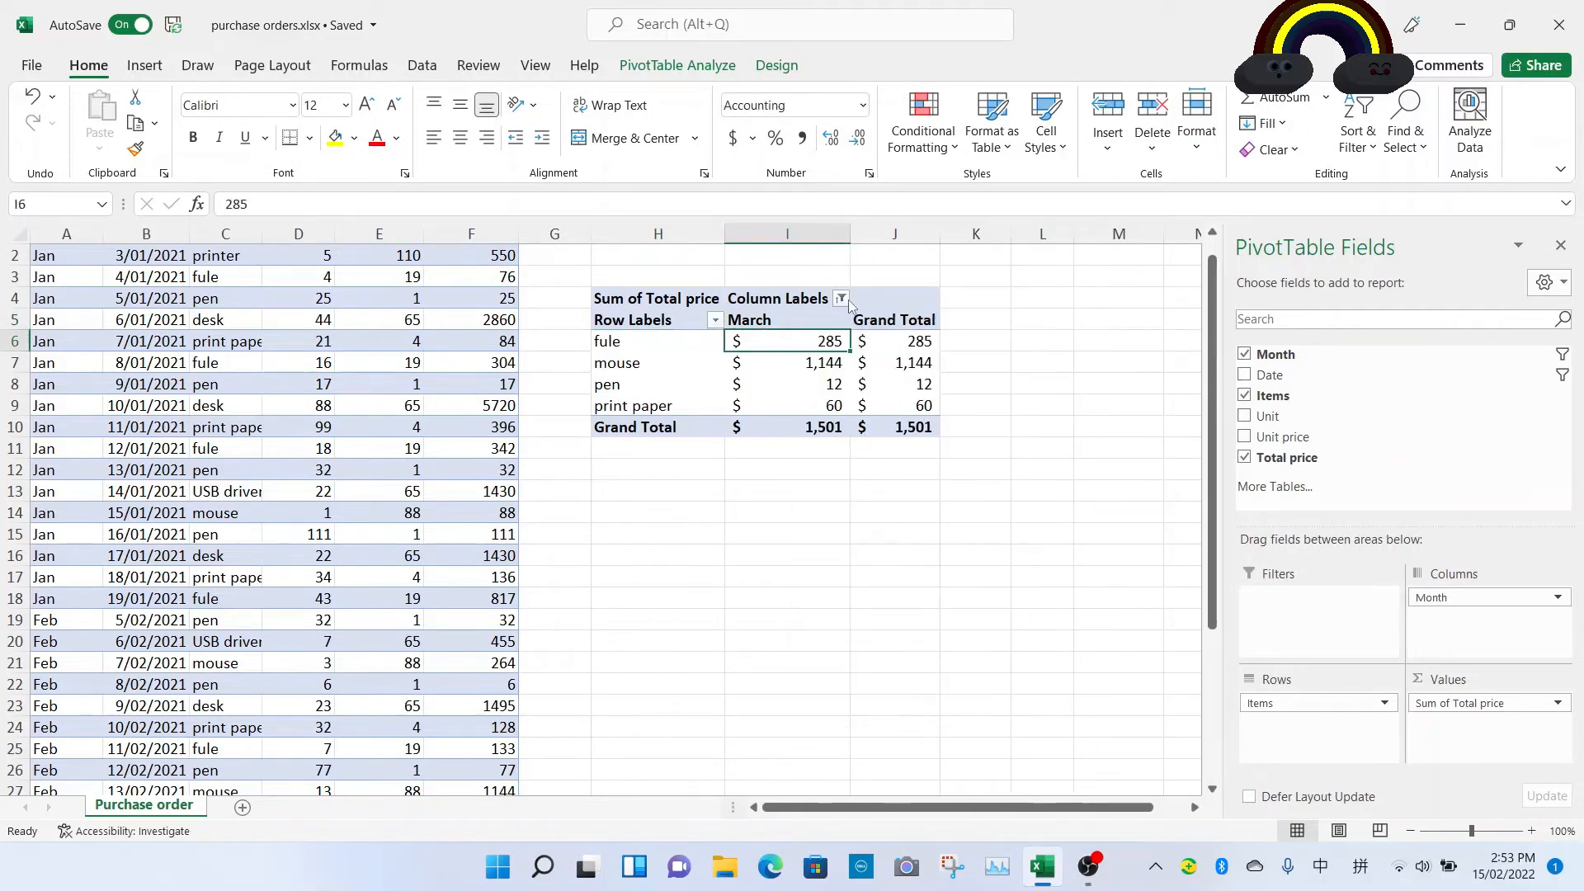
pyautogui.click(841, 298)
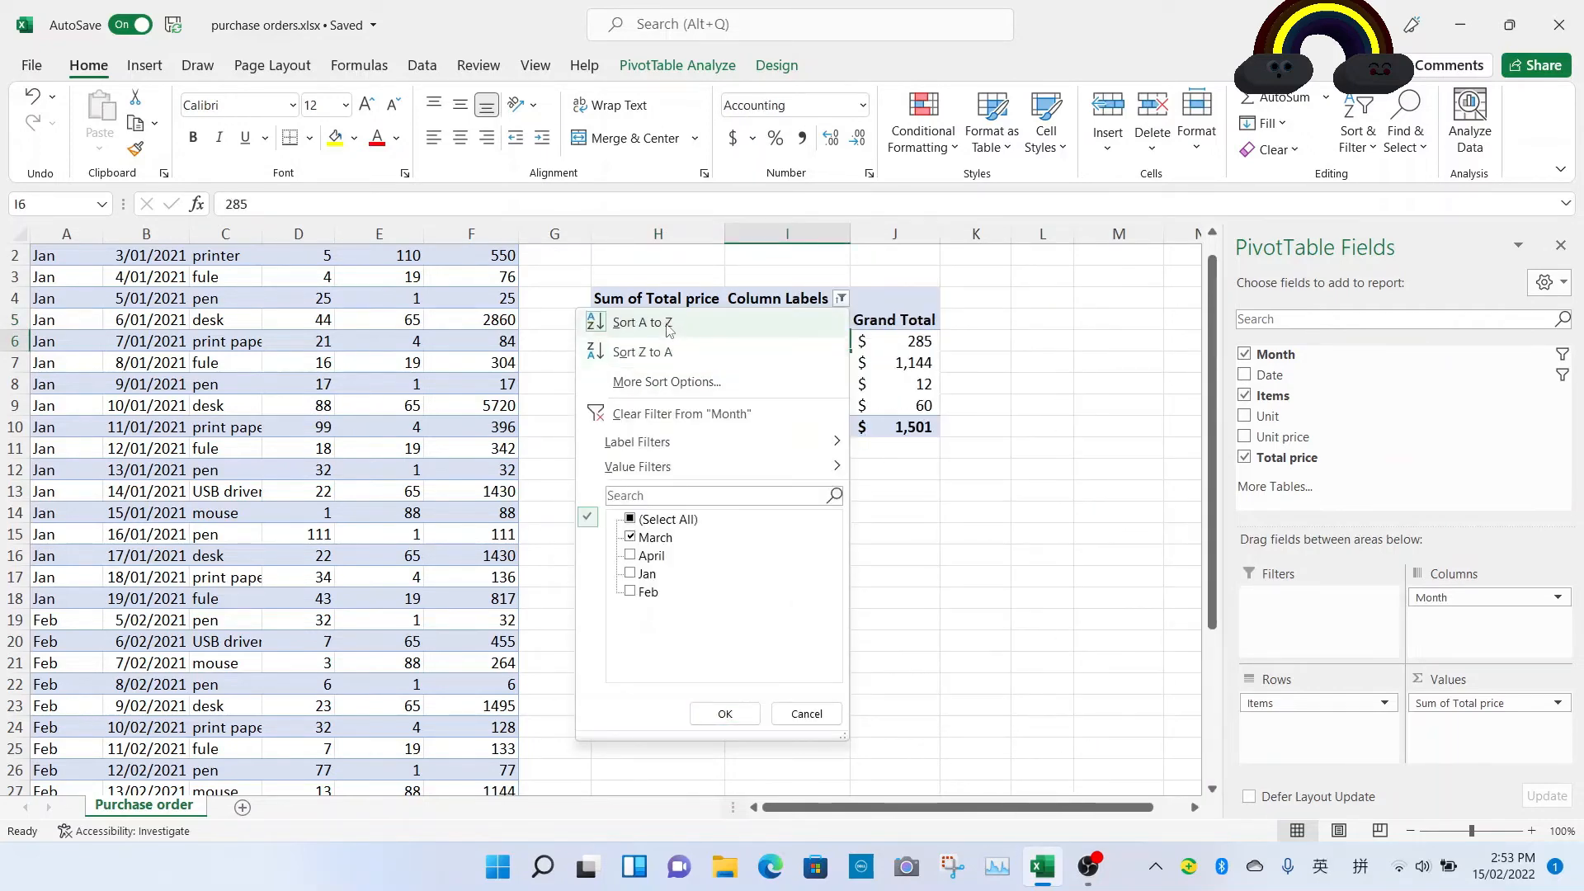
pyautogui.click(636, 520)
pyautogui.click(725, 714)
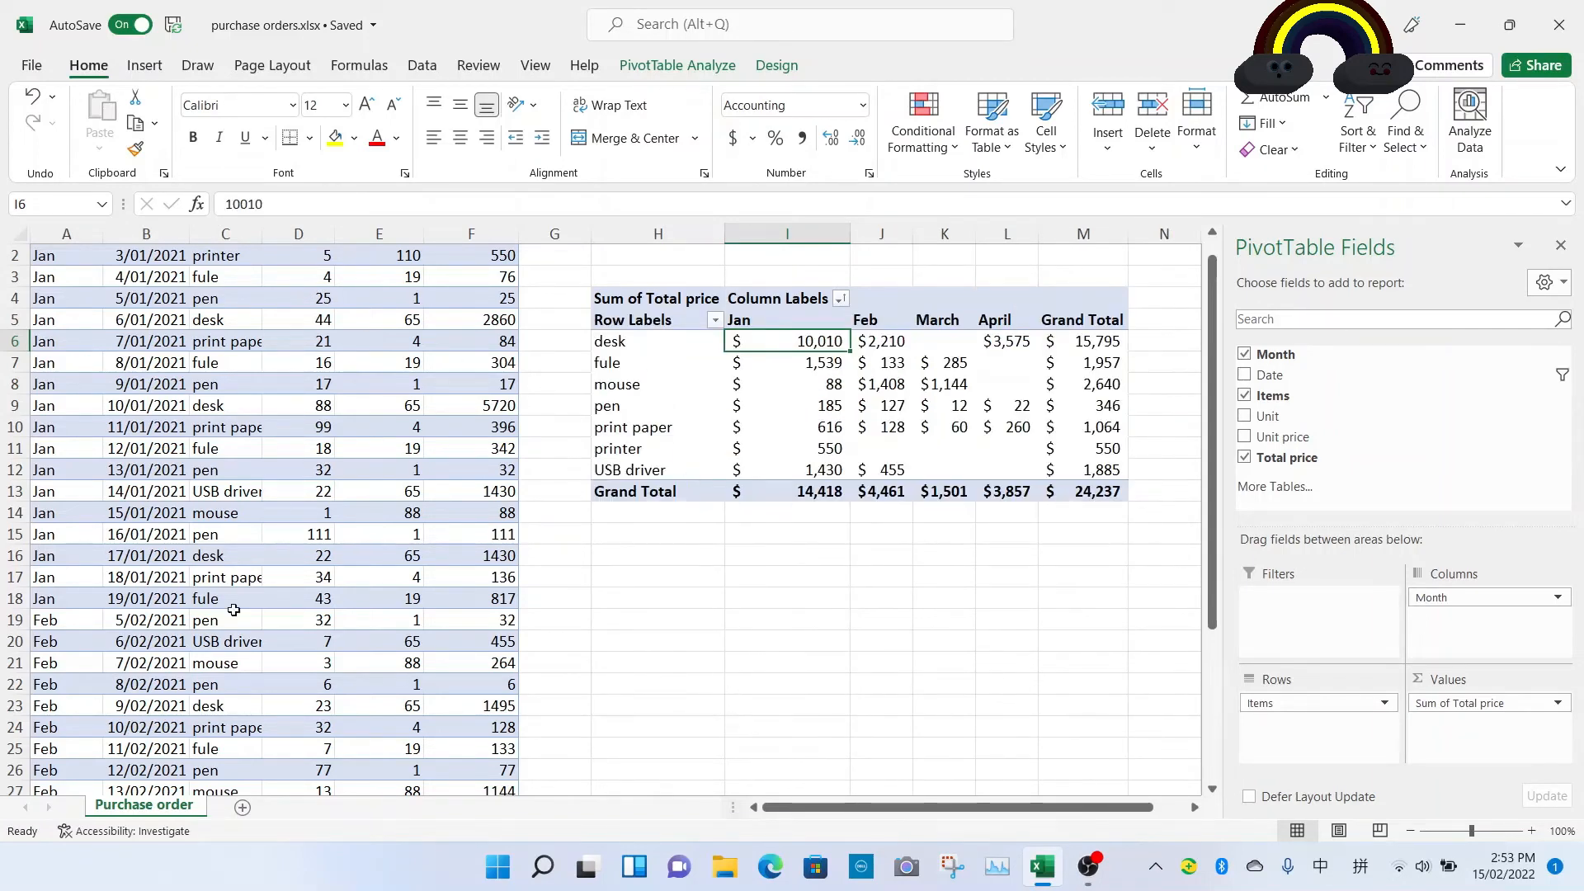
# Step: Change the first printer order's unit price to 100 and its total price to 500 in the source data
pyautogui.scroll(1, 223, 593)
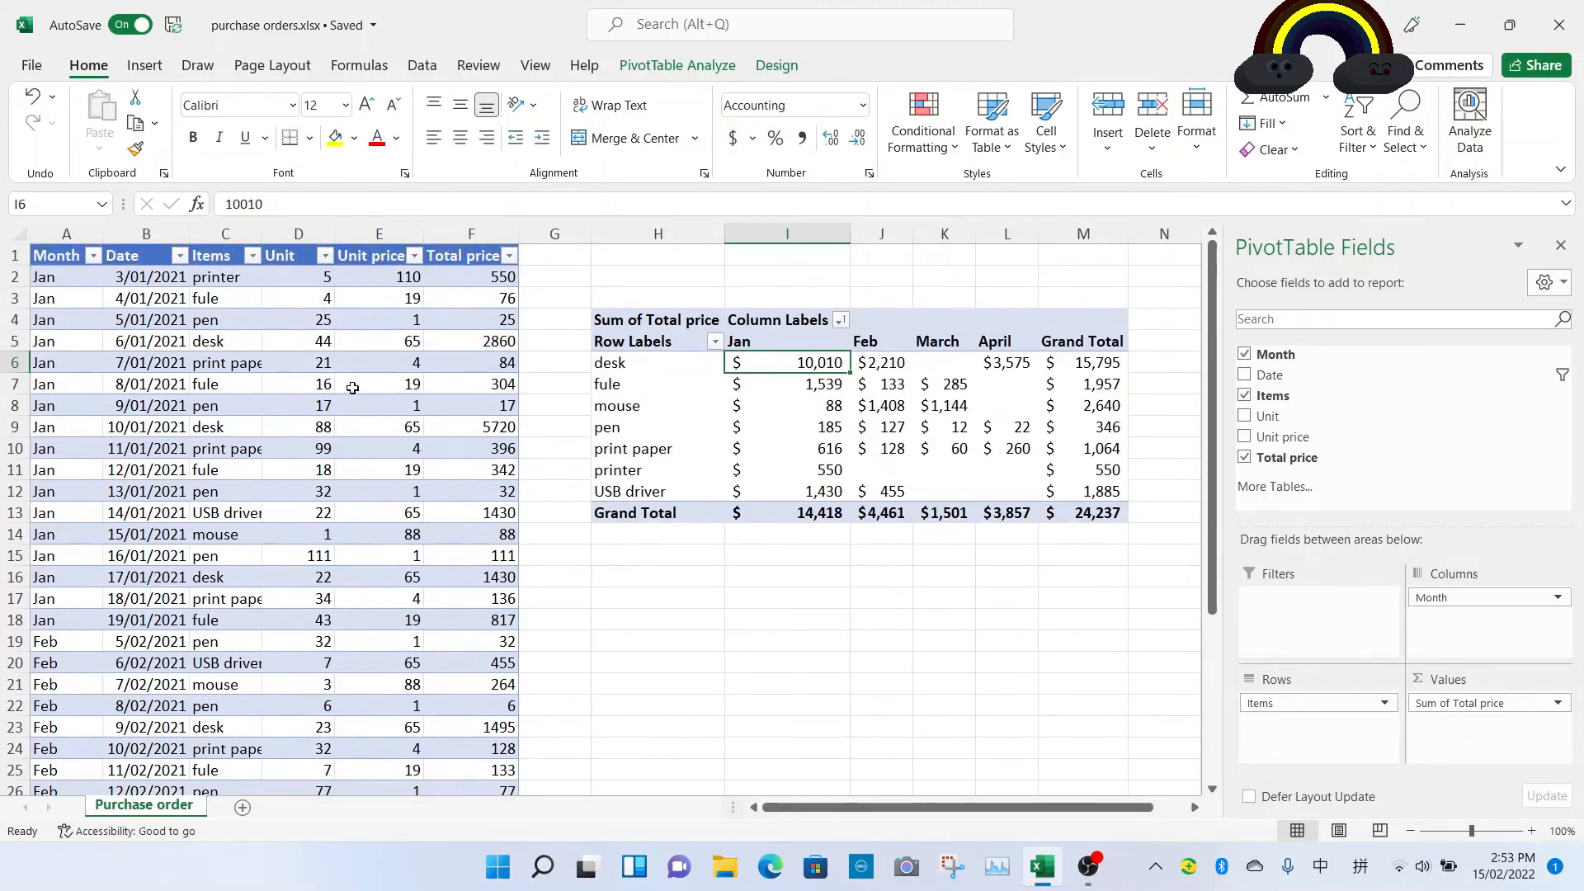
pyautogui.click(366, 276)
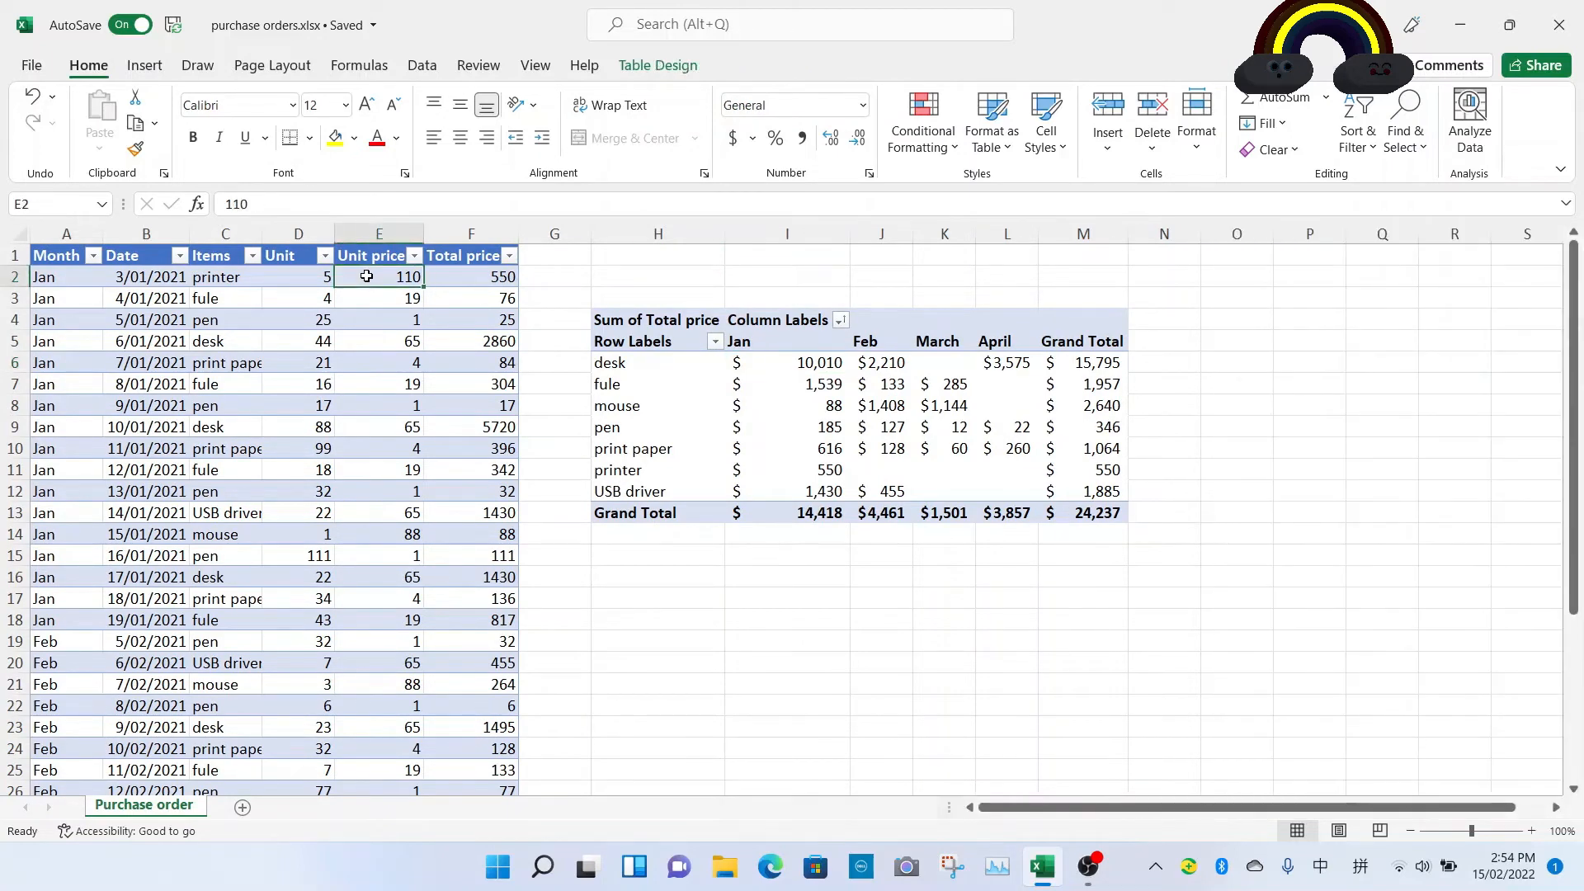
pyautogui.write('100')
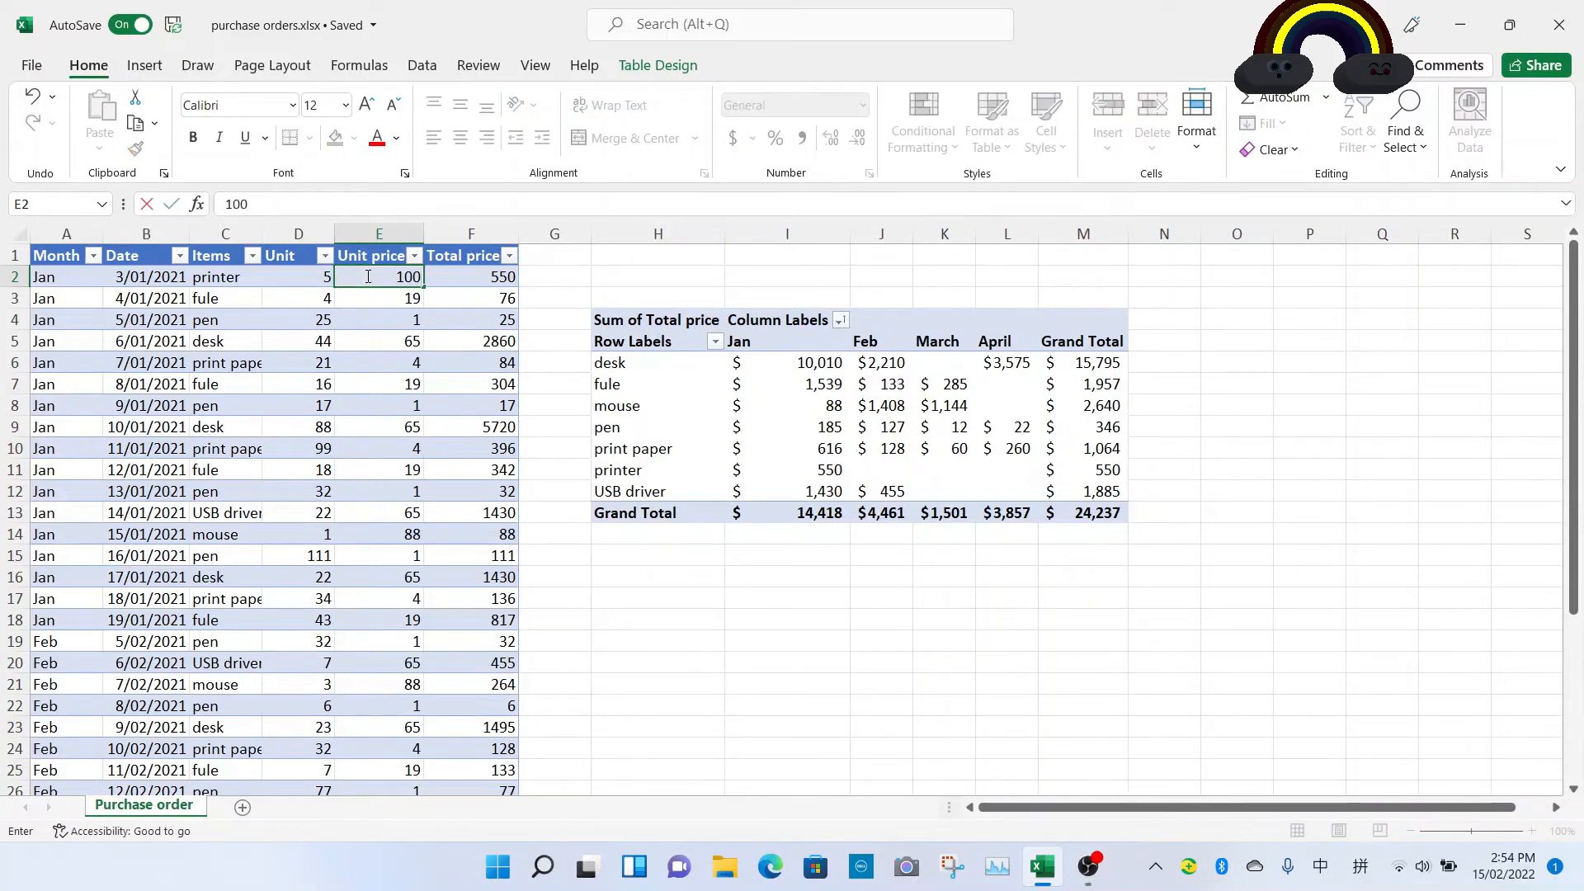
pyautogui.press('Return')
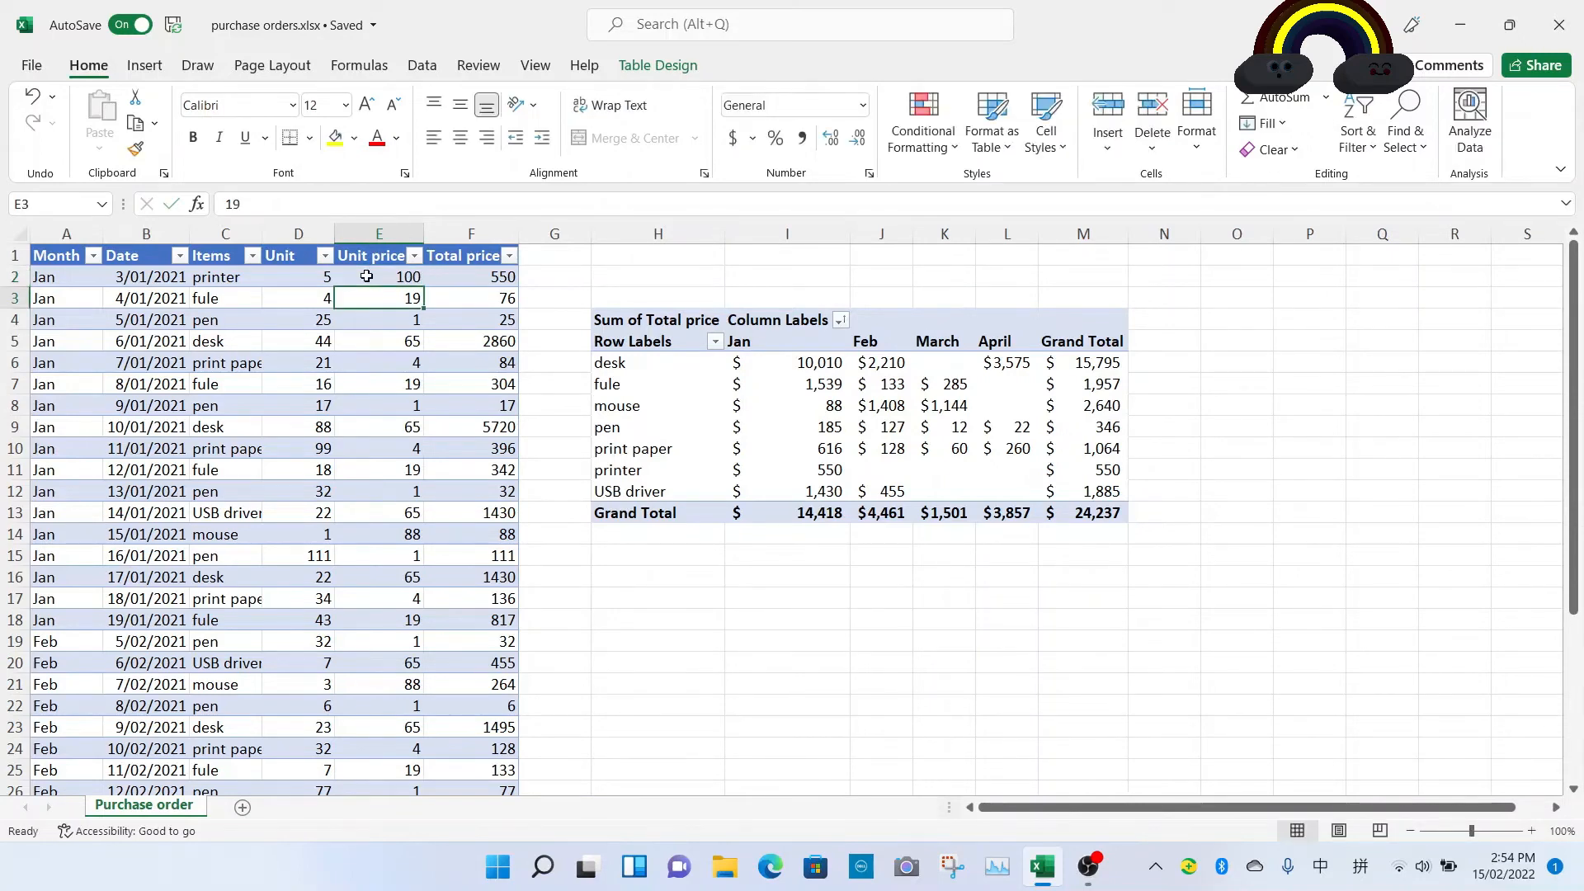
pyautogui.click(502, 277)
pyautogui.doubleClick(503, 277)
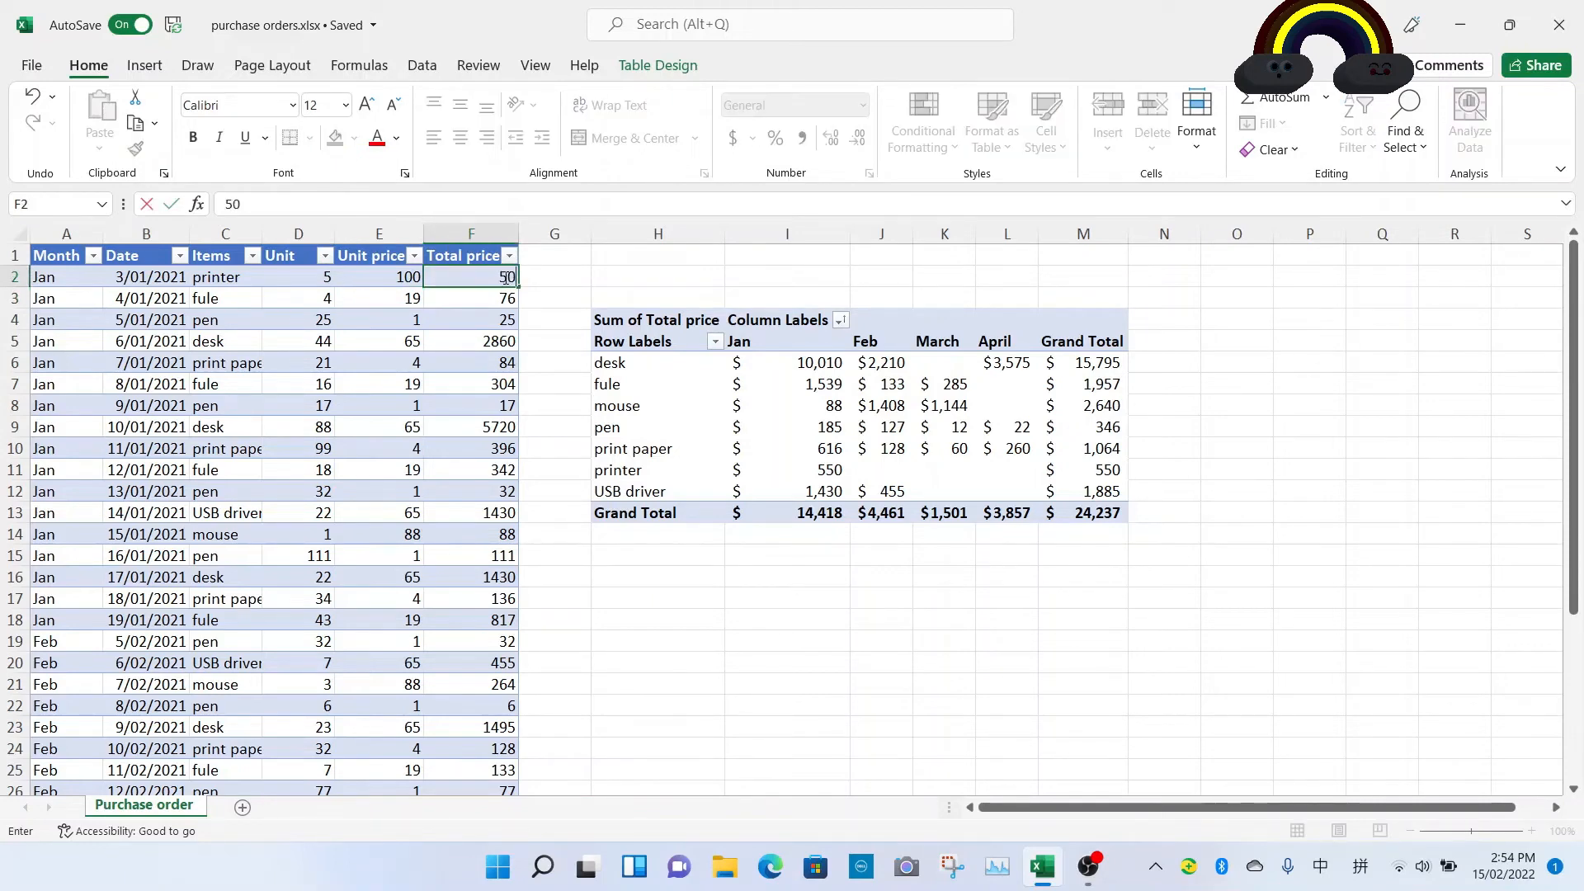
pyautogui.press('Return')
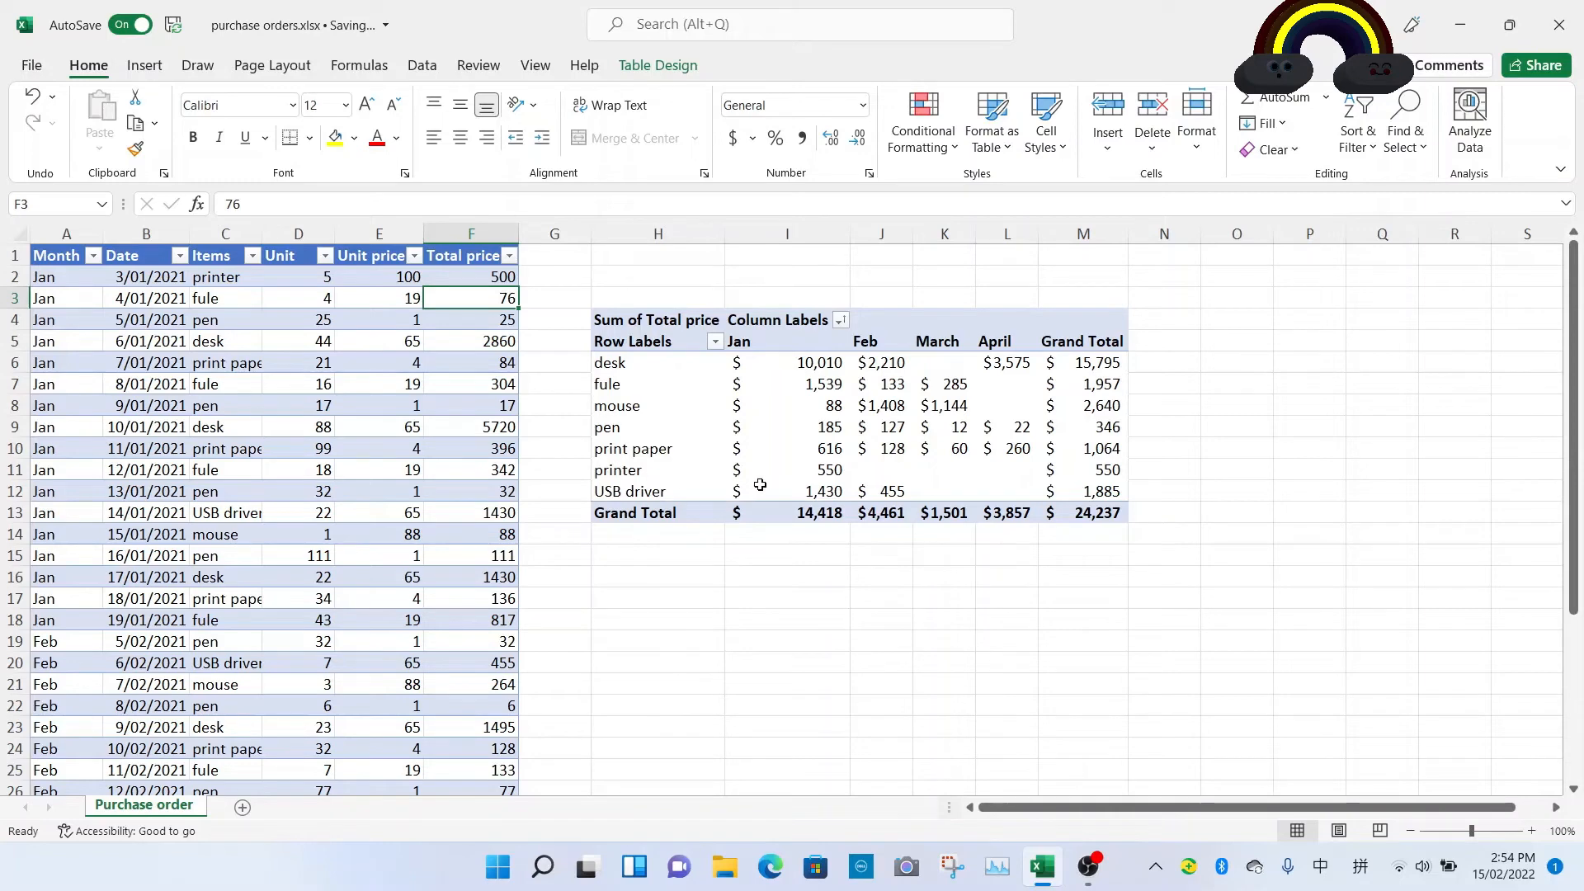
# Step: Refresh the PivotTable to pick up the edited source data
pyautogui.click(797, 473)
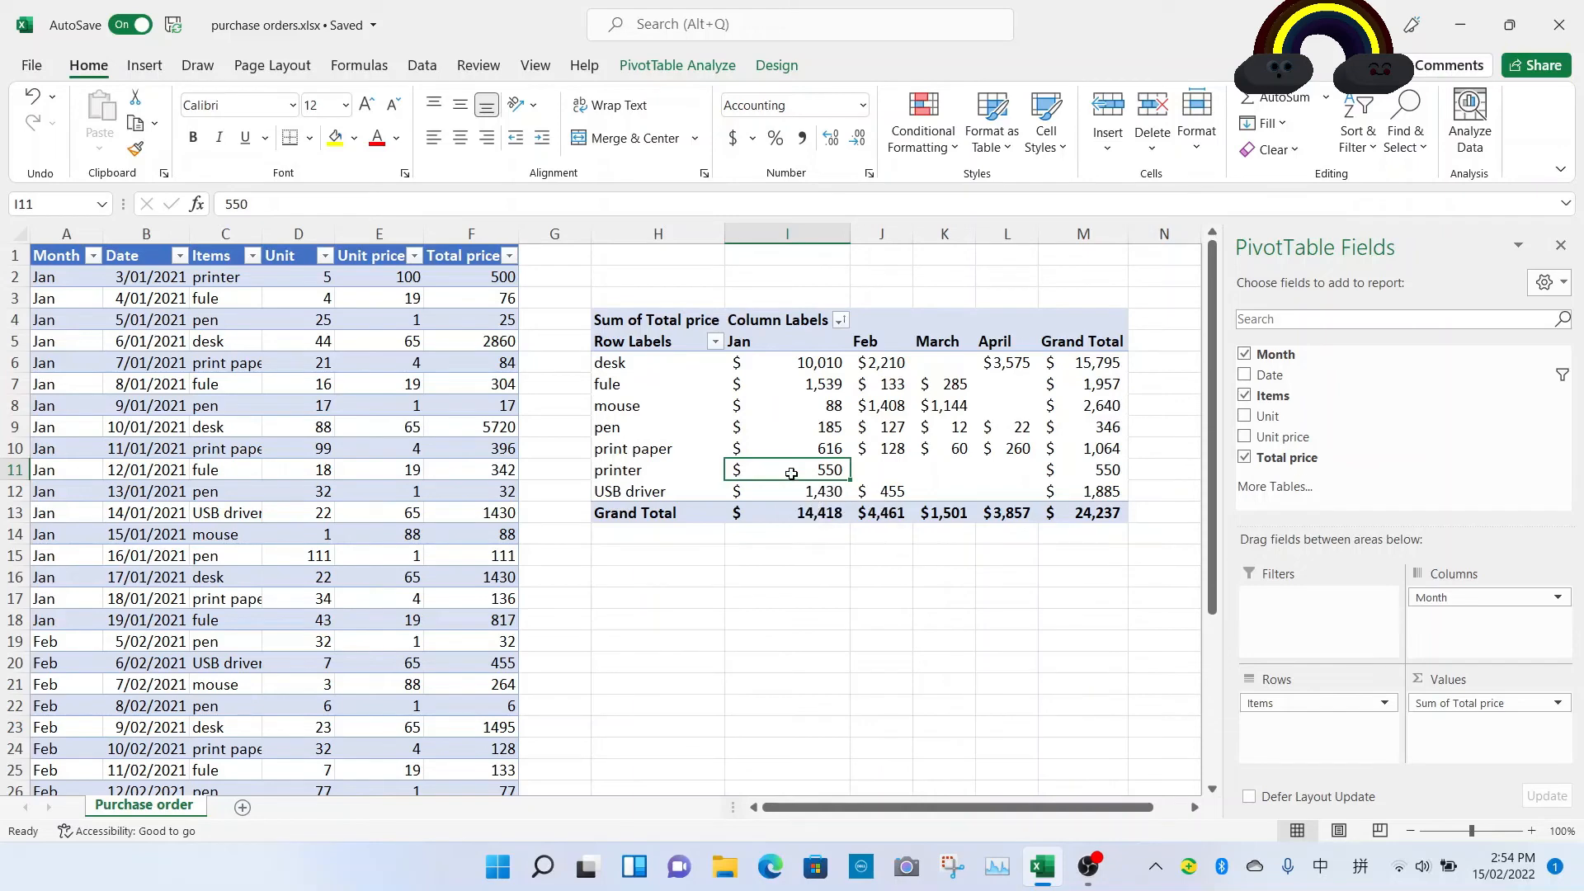
pyautogui.rightClick(789, 470)
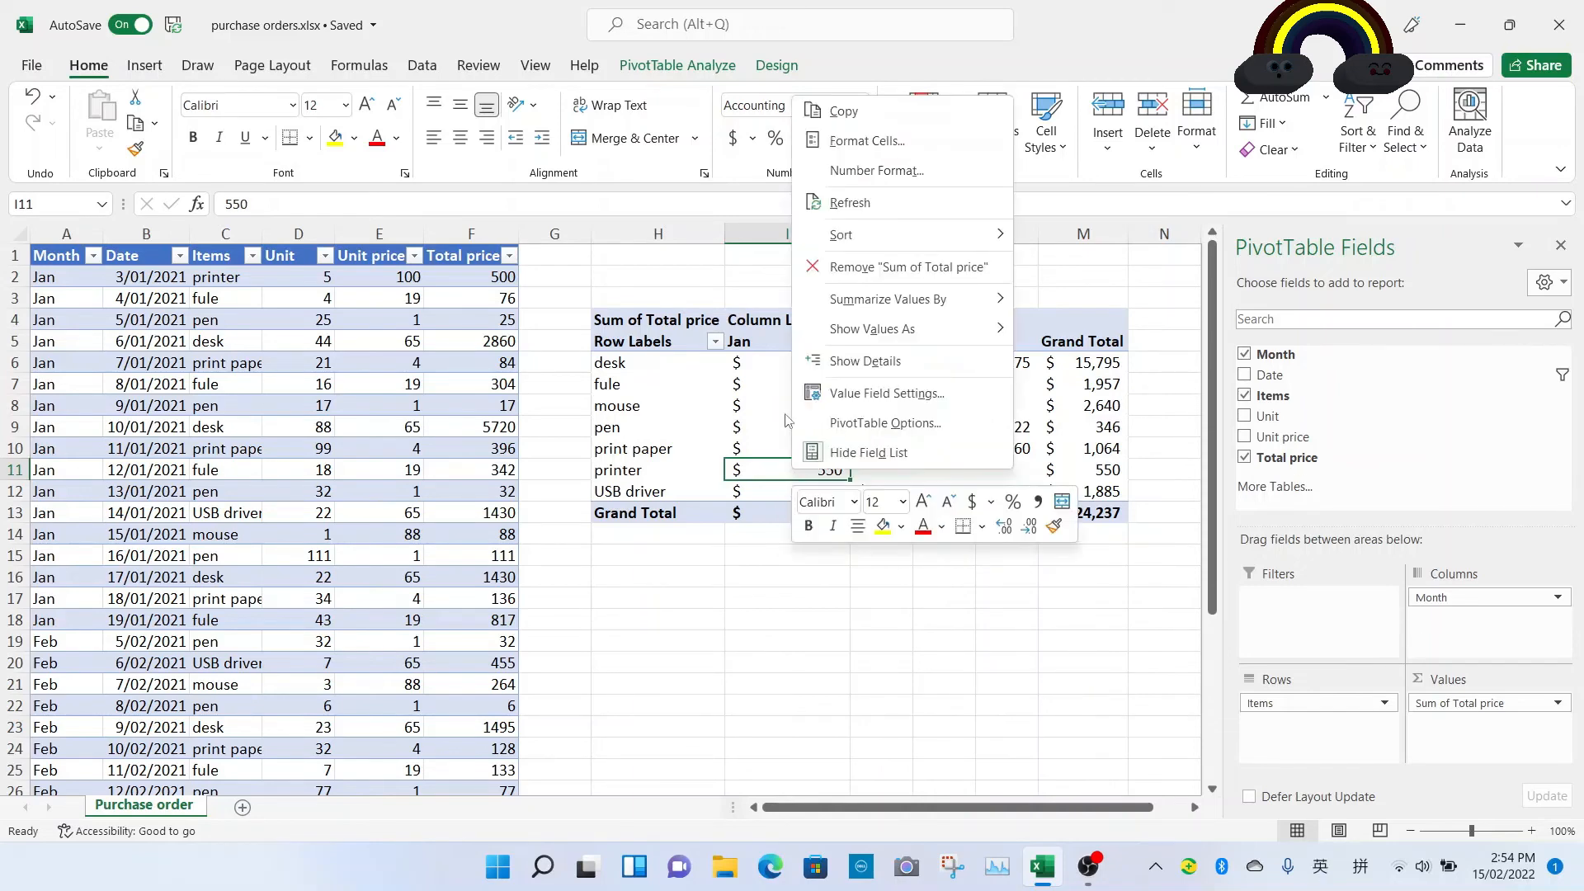
pyautogui.click(850, 203)
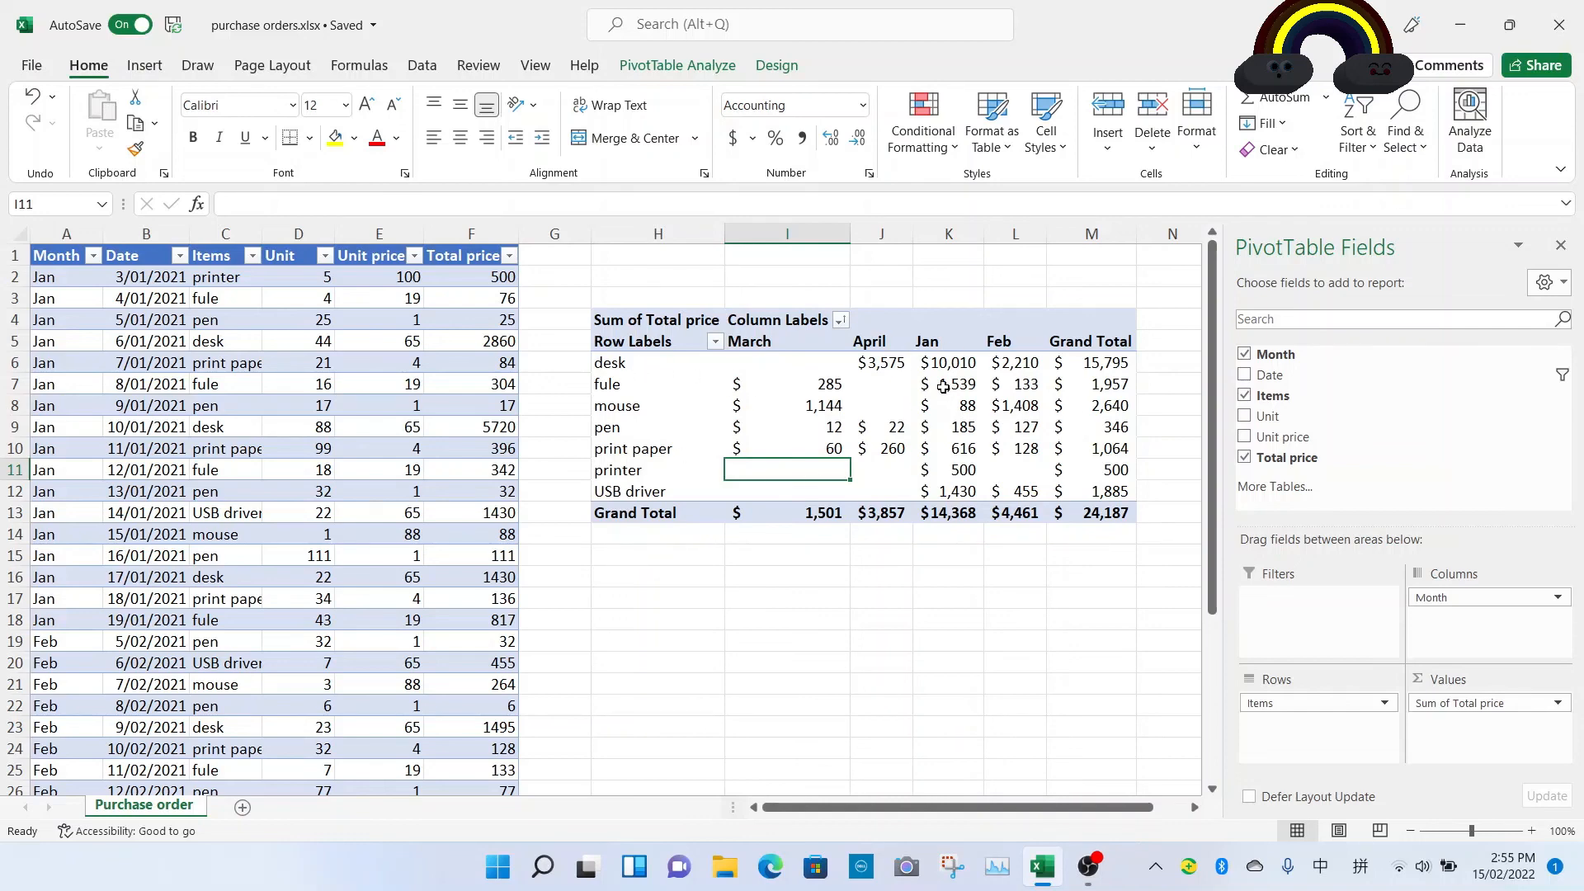
pyautogui.moveTo(939, 384)
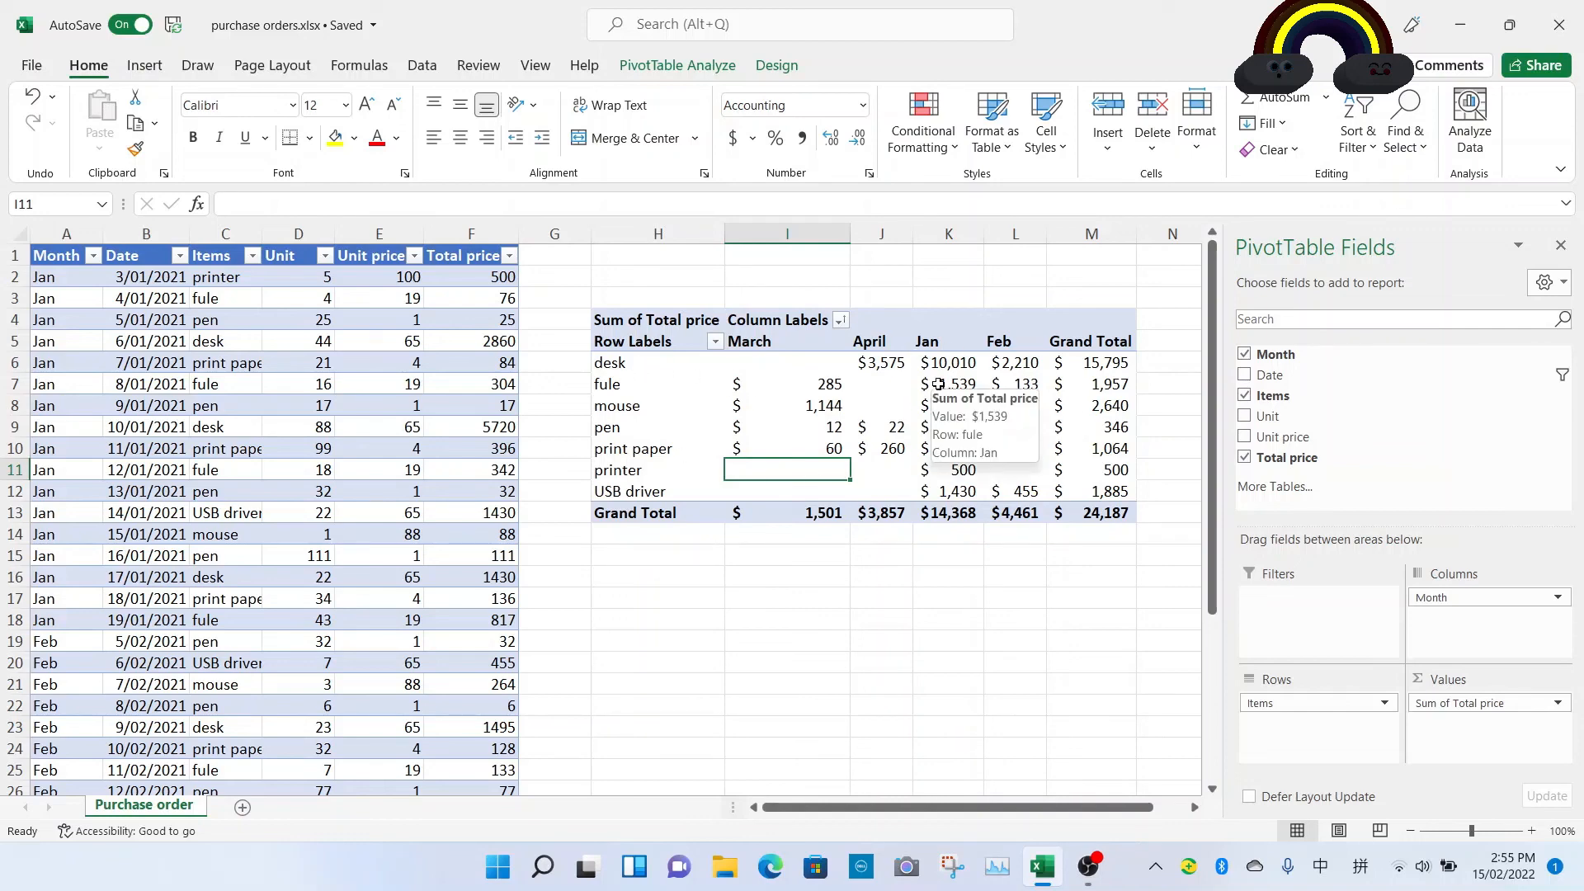